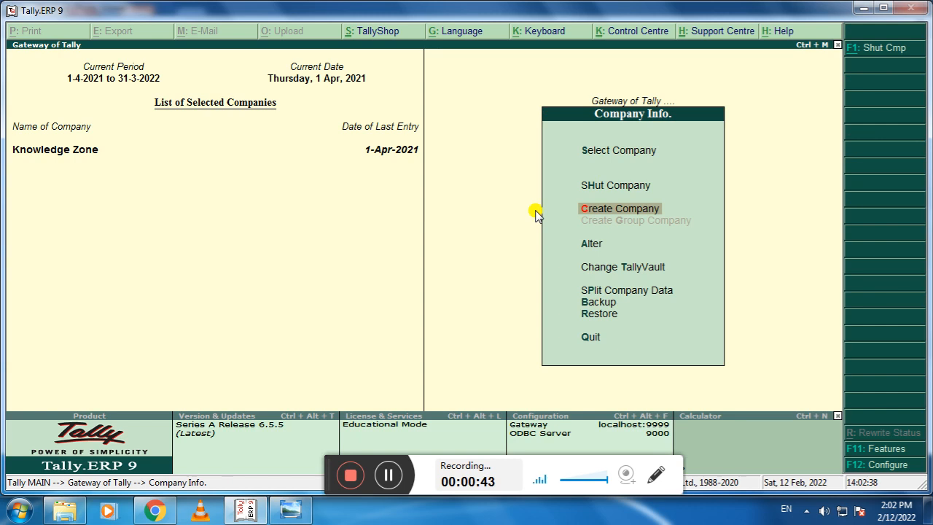
Step: Start creating a new company and name it Reverse
key(Return)
text(Regv)
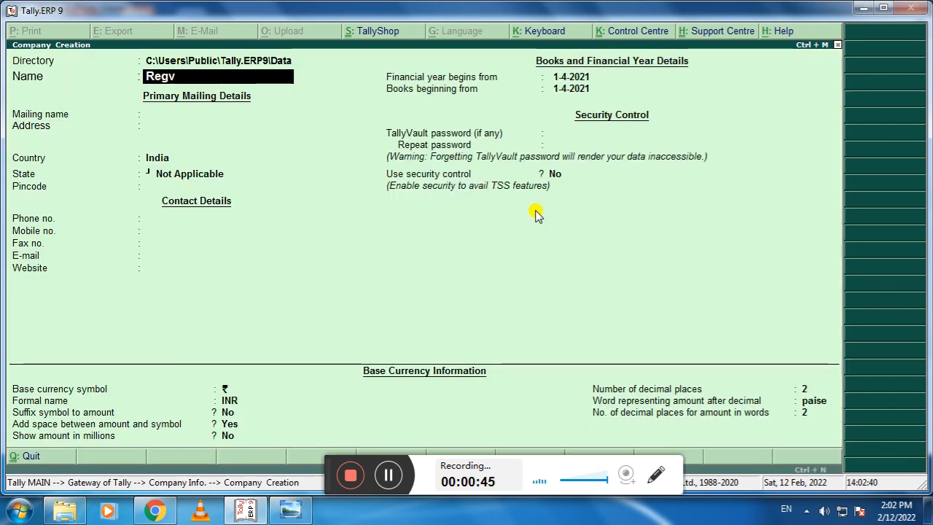
key(BackSpace)
key(BackSpace)
text(verse)
key(Return)
Step: Keep the default mailing, financial year, security and currency details and save the Reverse company
key(Return)
key(Return)
key(Return)
key(Return)
key(Return)
key(Return)
key(Return)
key(Return)
key(Return)
key(Return)
key(Return)
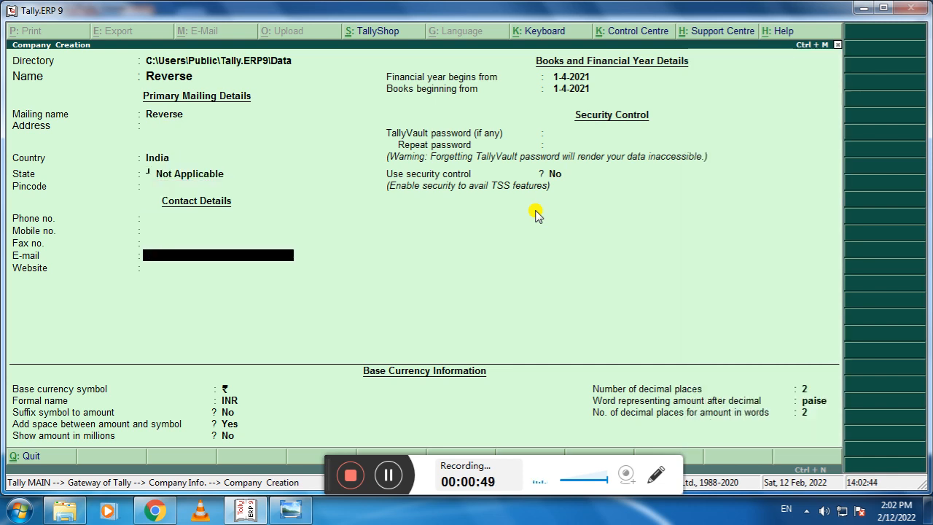
key(Return)
key(Return)
key(Return)
key(Return)
key(Return)
key(Return)
key(Return)
key(Return)
key(Return)
key(Return)
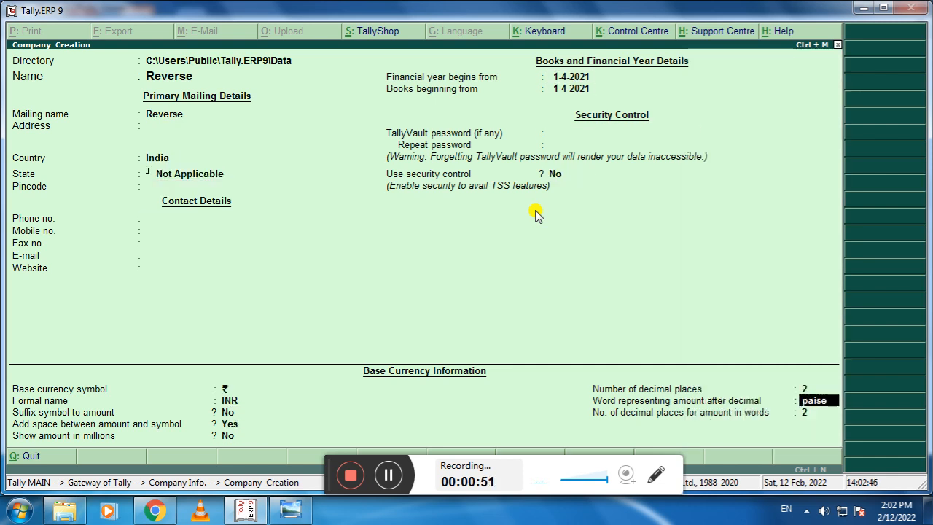
key(Return)
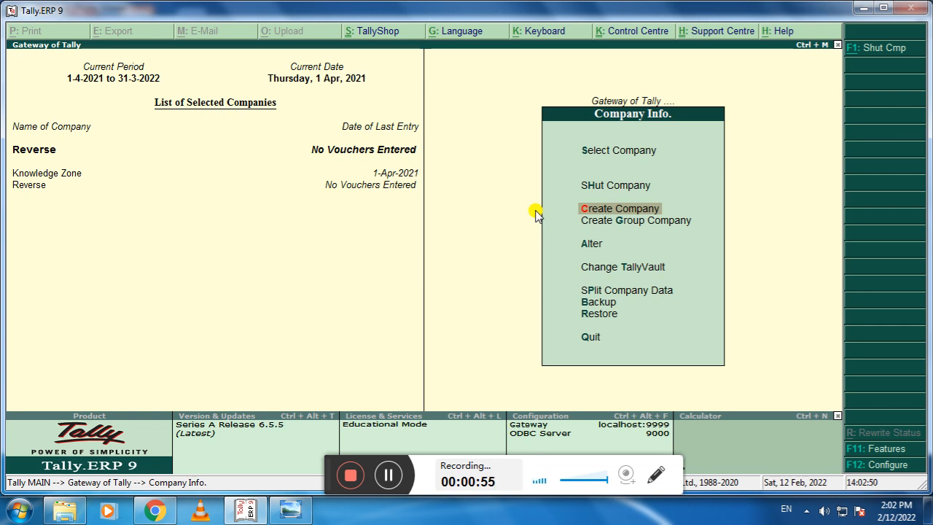
key(Escape)
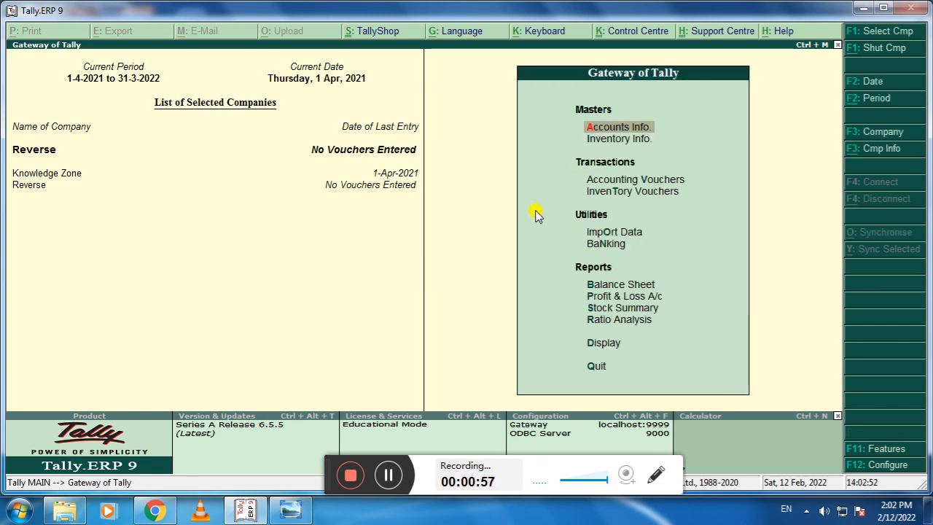
Step: In the company's accounting features, set Maintain cost centres to No
key(F11)
key(Return)
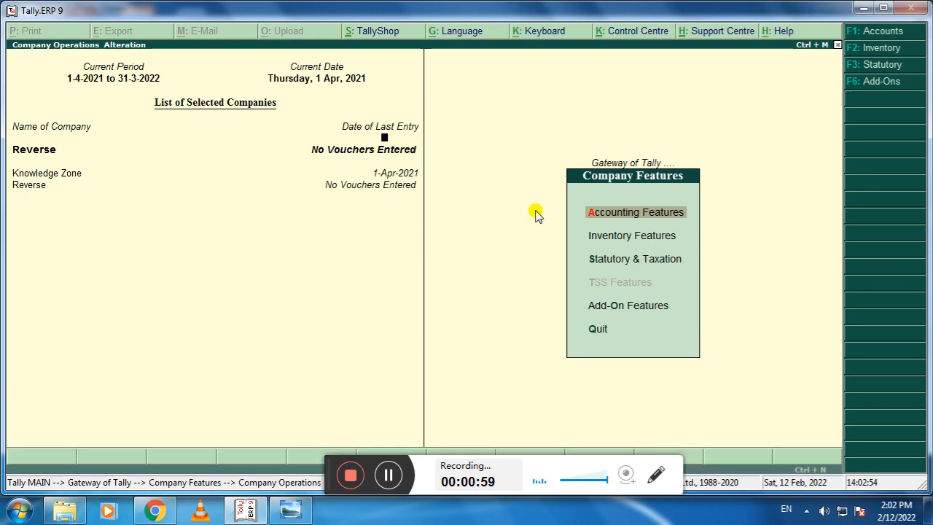
key(Down)
key(Down)
key(Down)
key(Down)
key(Down)
key(Down)
key(Down)
key(Down)
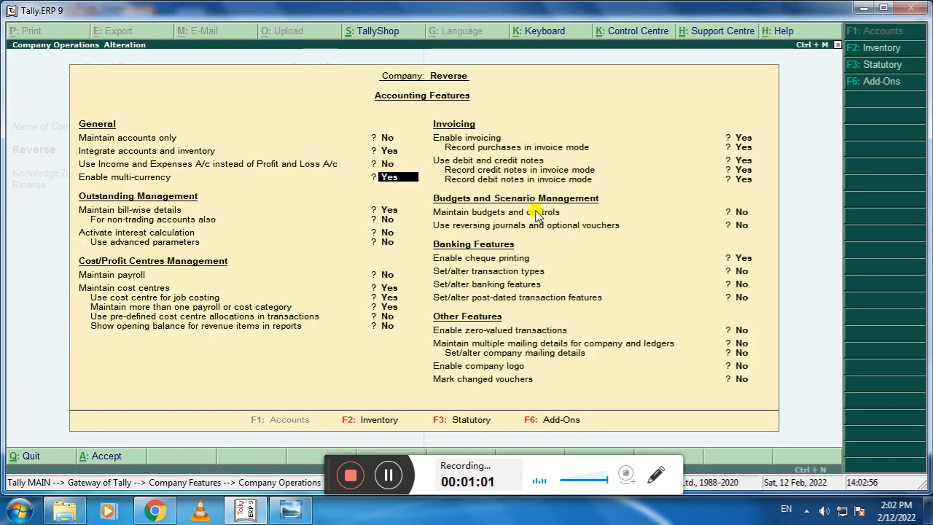
key(Up)
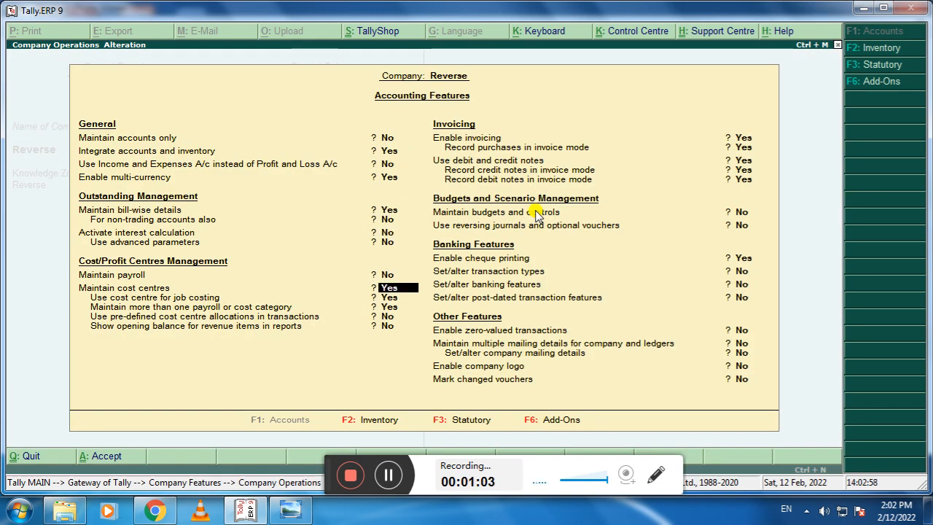
key(n)
Step: Set Use debit and credit notes to No in the invoicing features
key(Down)
key(Down)
key(Down)
key(Down)
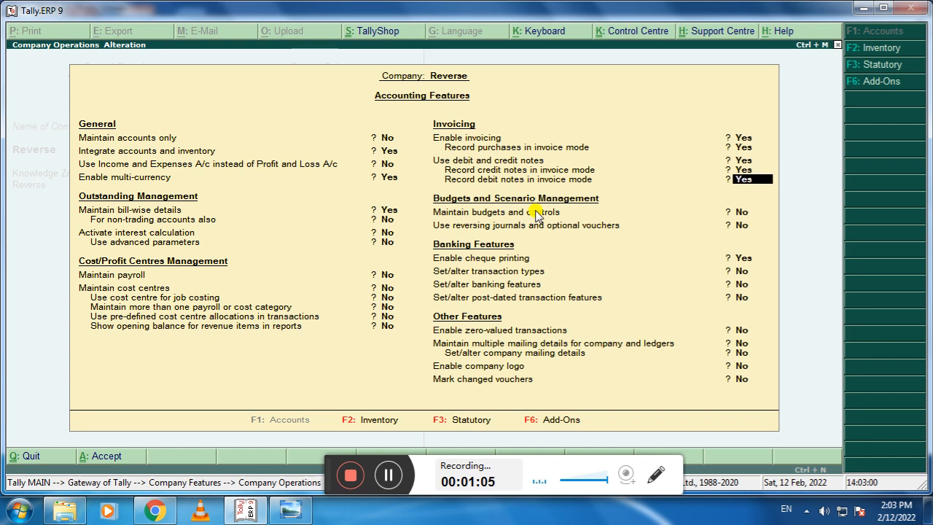
key(Up)
key(Up)
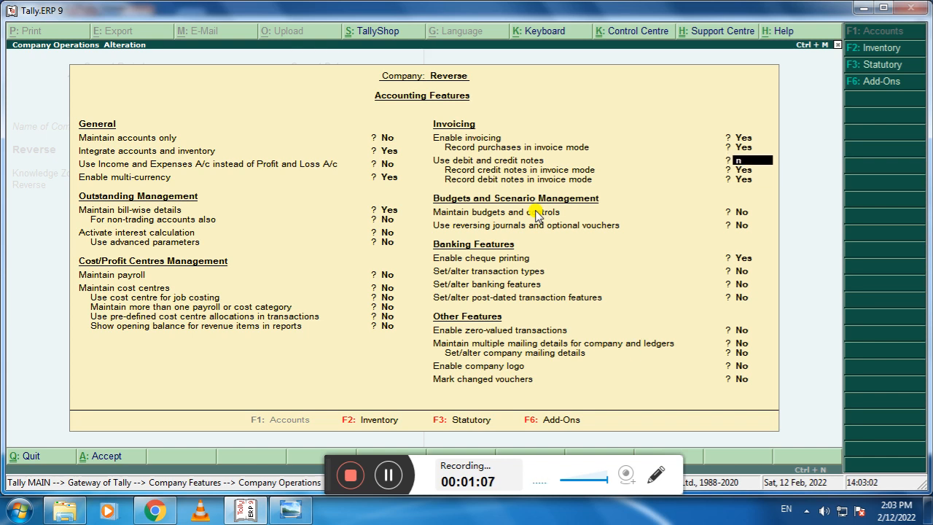
key(n)
Step: Set Use reversing journals and optional vouchers to Yes and Enable cheque printing to No
key(Down)
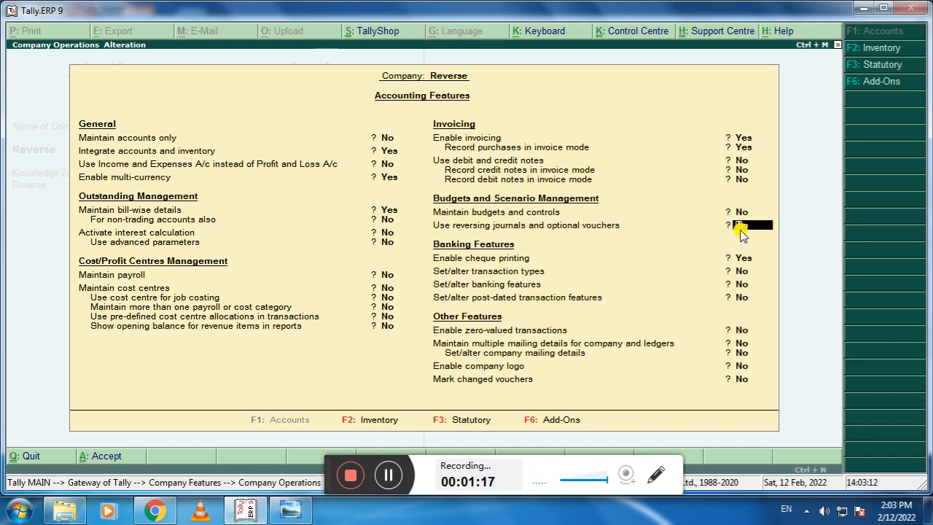
key(y)
key(n)
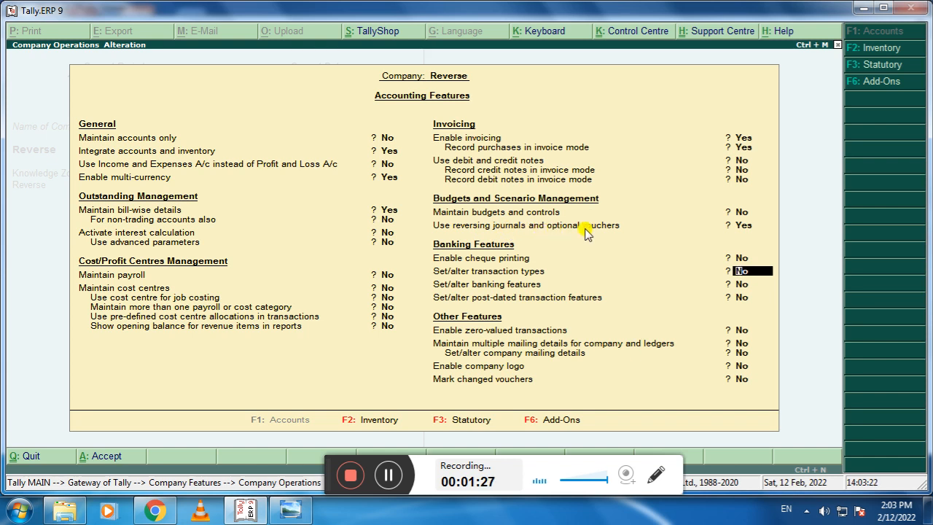
drag(327, 466, 323, 476)
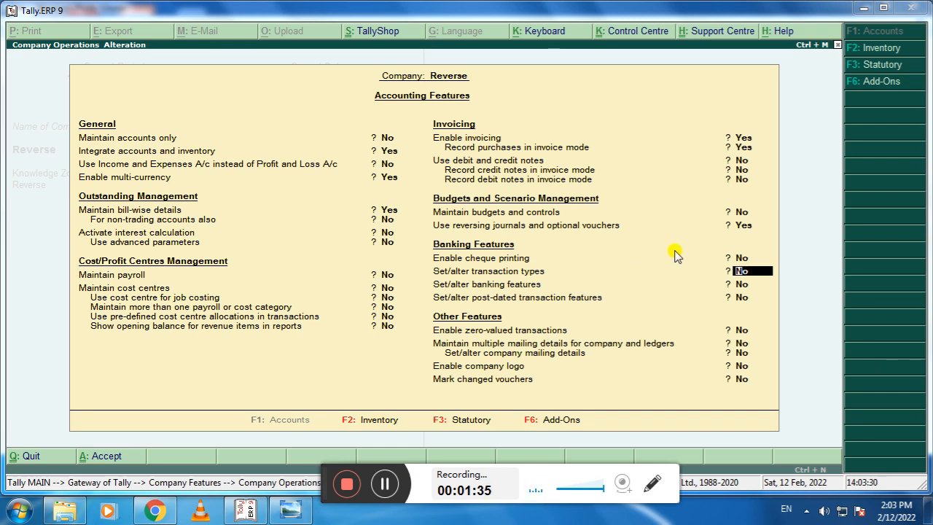
Step: Keep the remaining banking and other features at No, save the accounting features and return to the Gateway of Tally
key(Up)
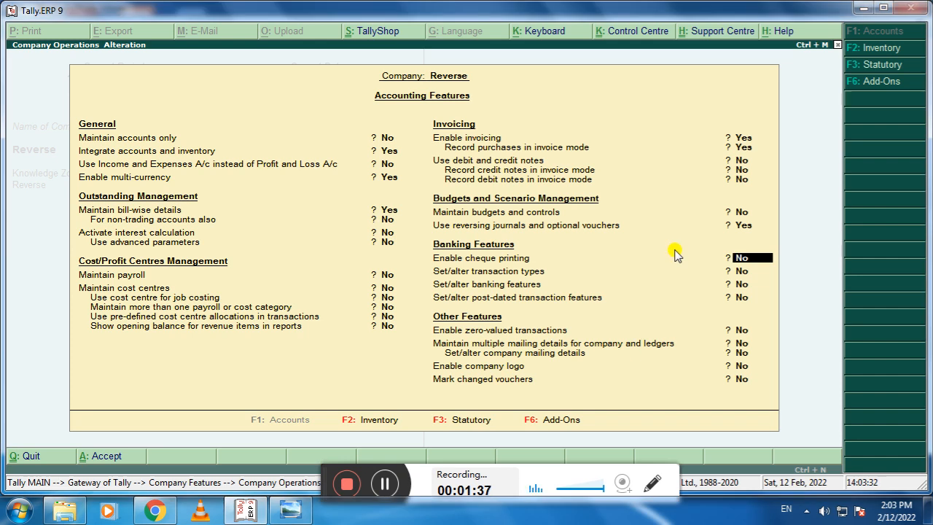
key(Down)
key(Down)
key(Down)
key(Down)
key(Down)
key(Down)
key(Down)
key(Down)
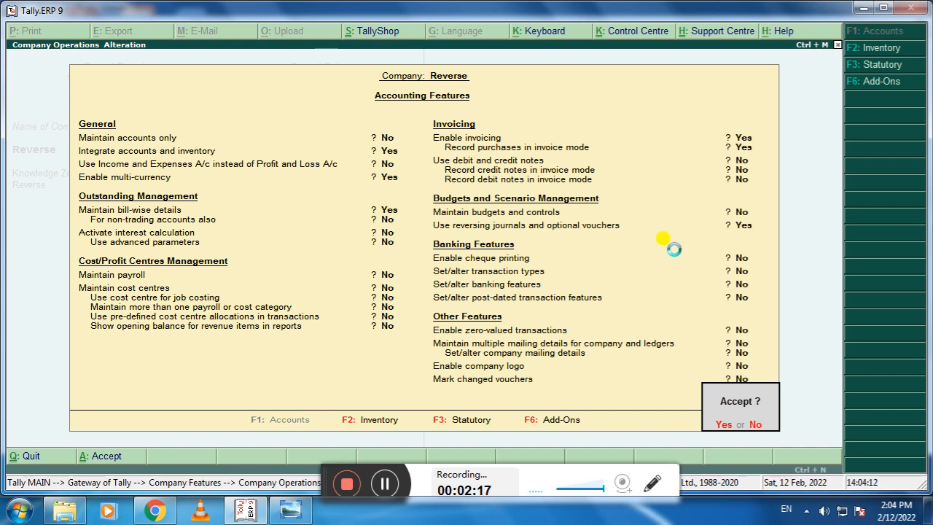
key(y)
key(Escape)
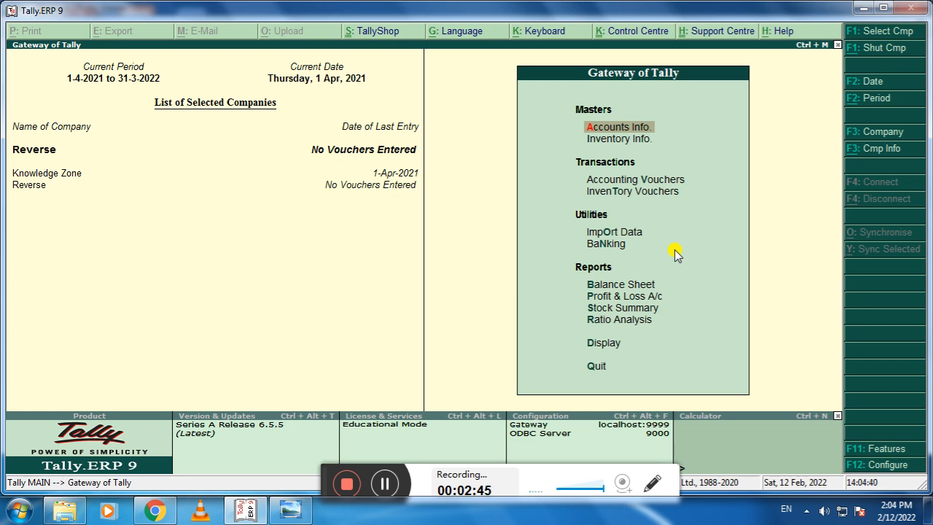
Step: Open the existing Cash ledger for alteration
key(Return)
key(Down)
key(Return)
key(Down)
key(Down)
key(Return)
key(Return)
Step: Set the Cash ledger's opening balance to 5000, save it and return to the Gateway of Tally
key(Return)
key(Return)
key(Return)
key(Return)
key(Return)
text(5000)
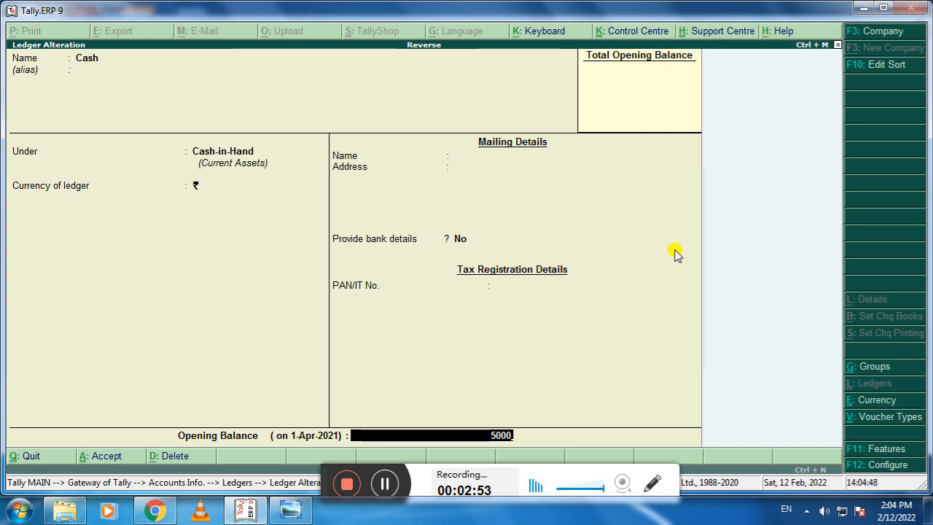
key(Return)
key(Return)
key(Return)
key(Escape)
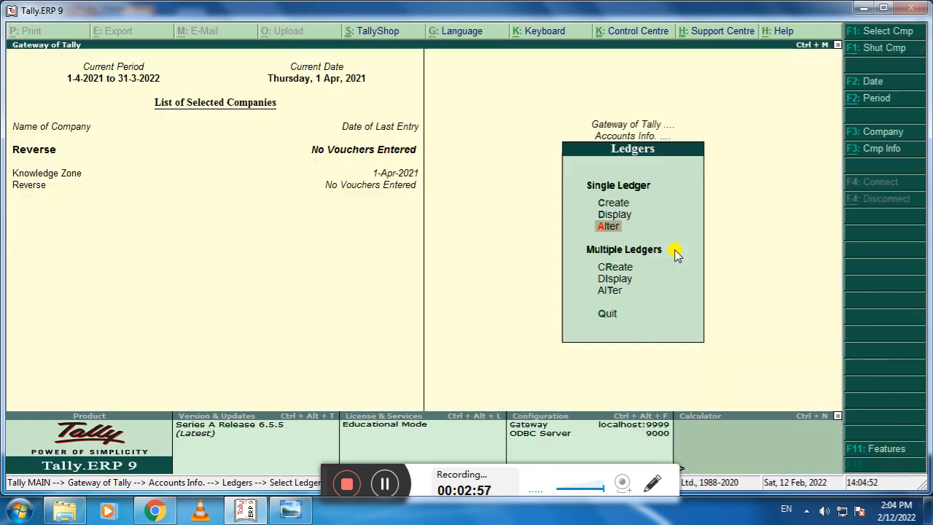
key(Escape)
key(Escape)
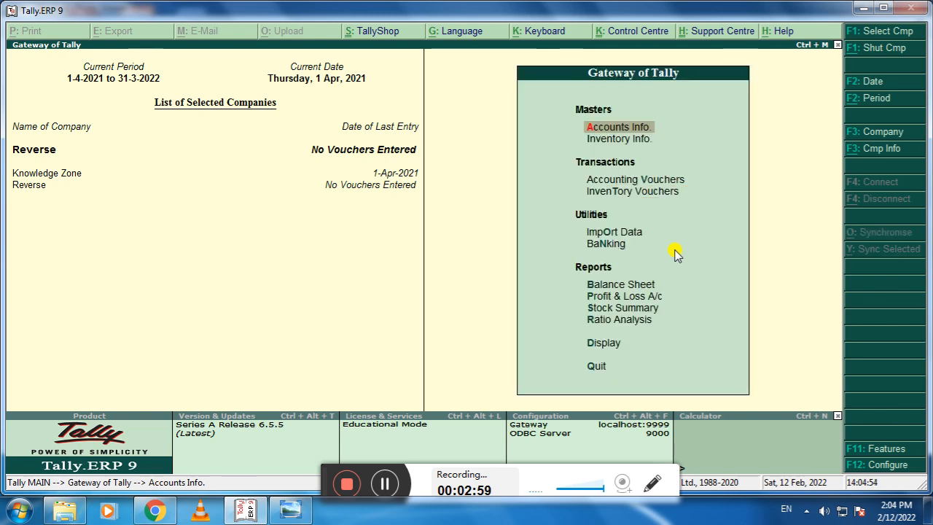
Step: Review the company's Balance Sheet in detailed view, checking the cash-in-hand figure under Current Assets
key(Down)
key(Down)
key(Down)
key(Down)
key(Down)
key(Down)
key(Return)
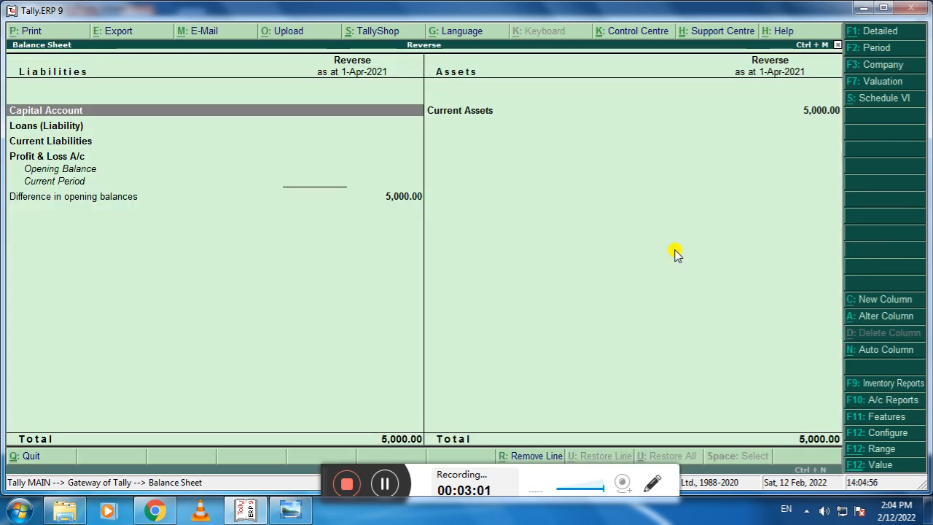
key(alt+F1)
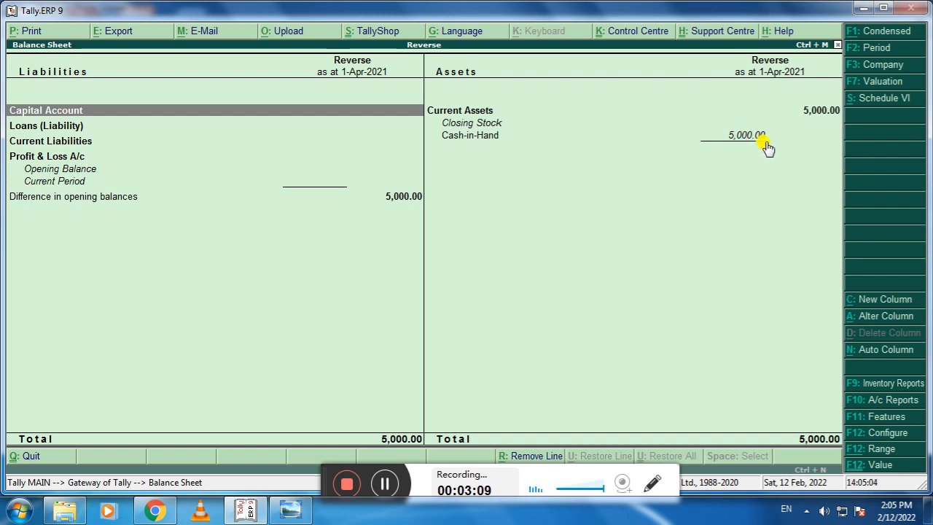
key(Escape)
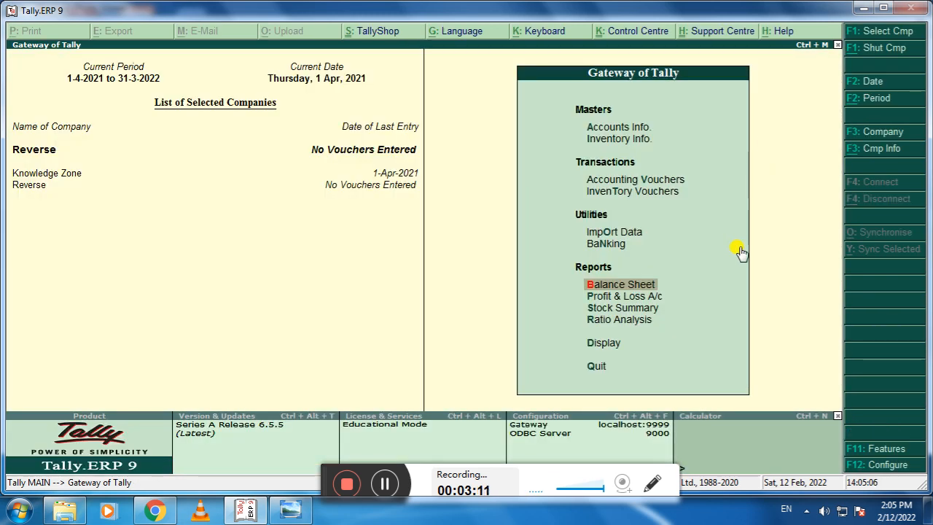
Step: Start a new single ledger and name it Rent
key(Up)
key(Up)
key(Up)
key(Up)
key(Up)
key(Up)
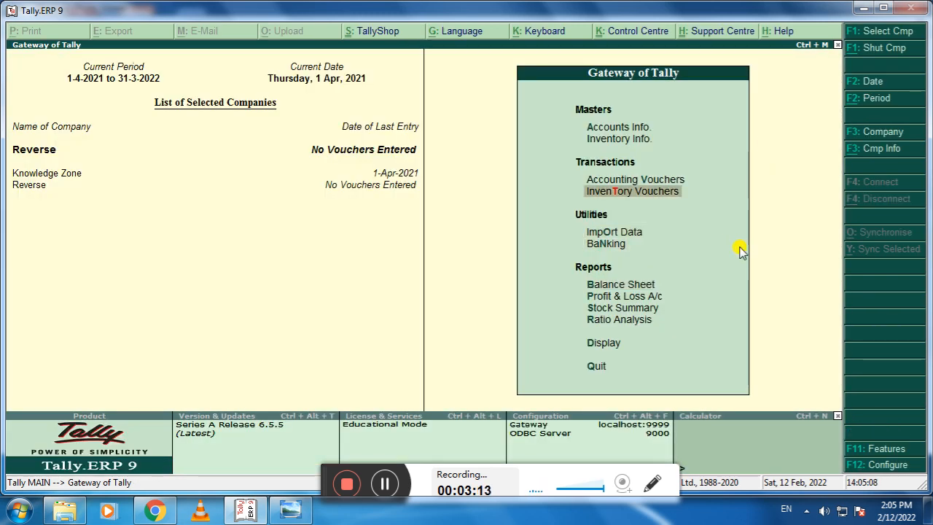
key(Return)
key(Down)
key(Return)
key(Return)
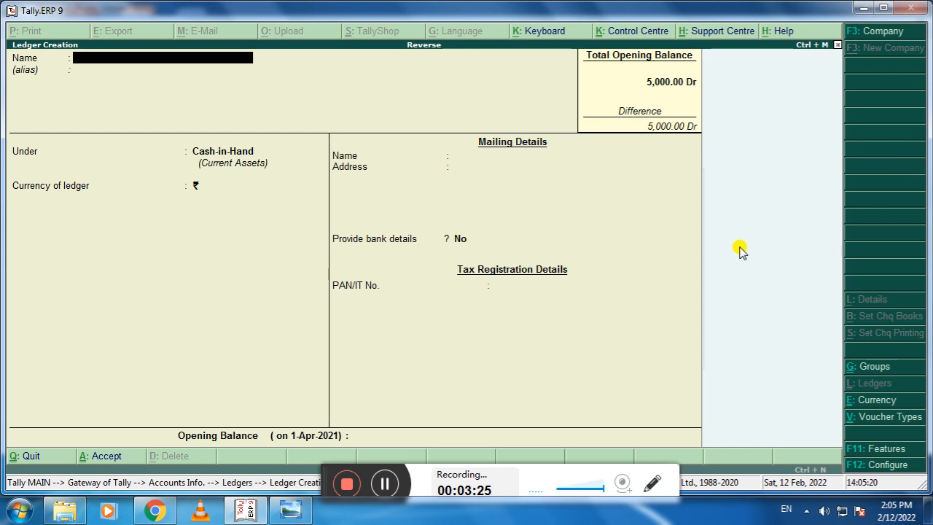
text(Ren)
key(Return)
key(Return)
Step: Place the Rent ledger under Indirect Expenses, keep its type as Not Applicable, and save it
text(Ind)
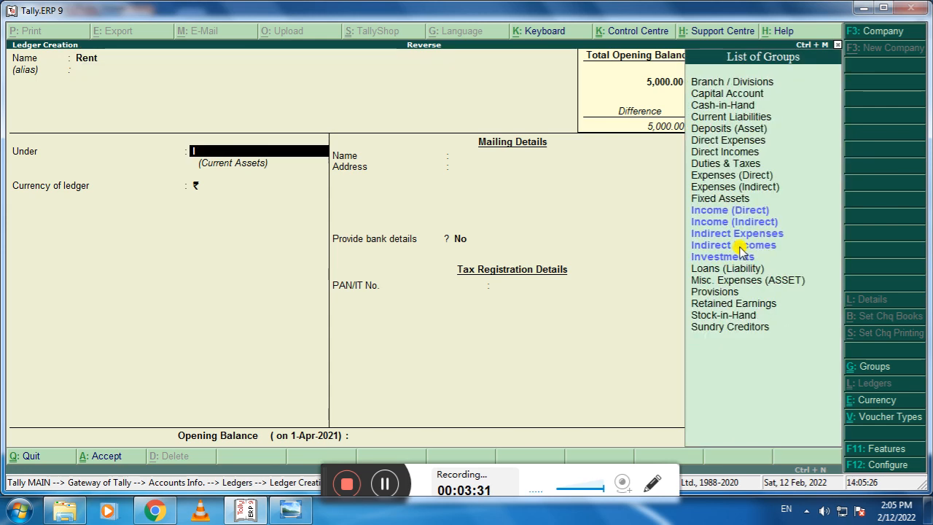
key(Down)
key(Up)
key(Return)
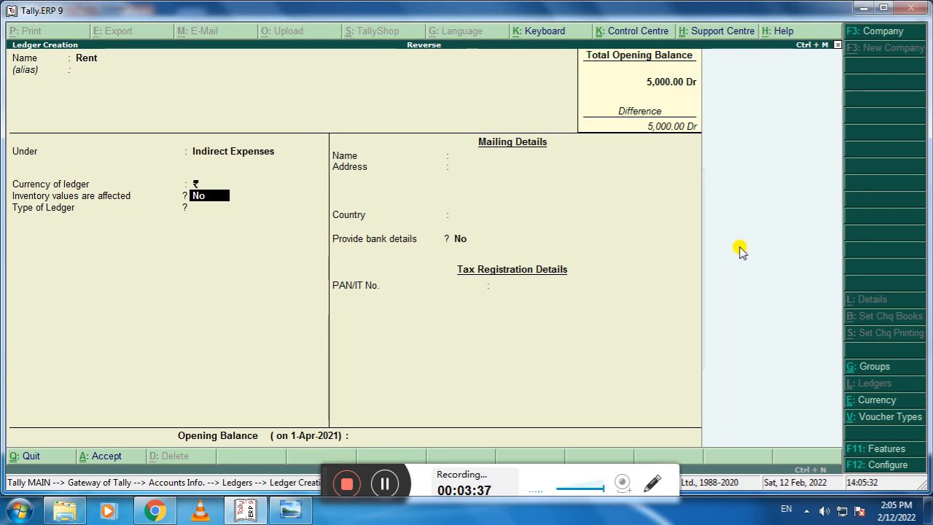
key(Return)
key(Return)
key(Return)
key(Return)
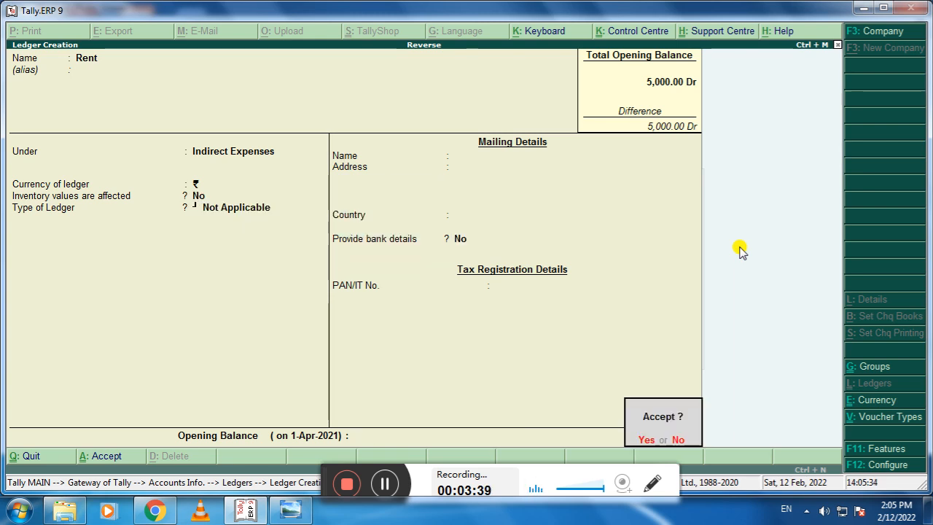
key(Return)
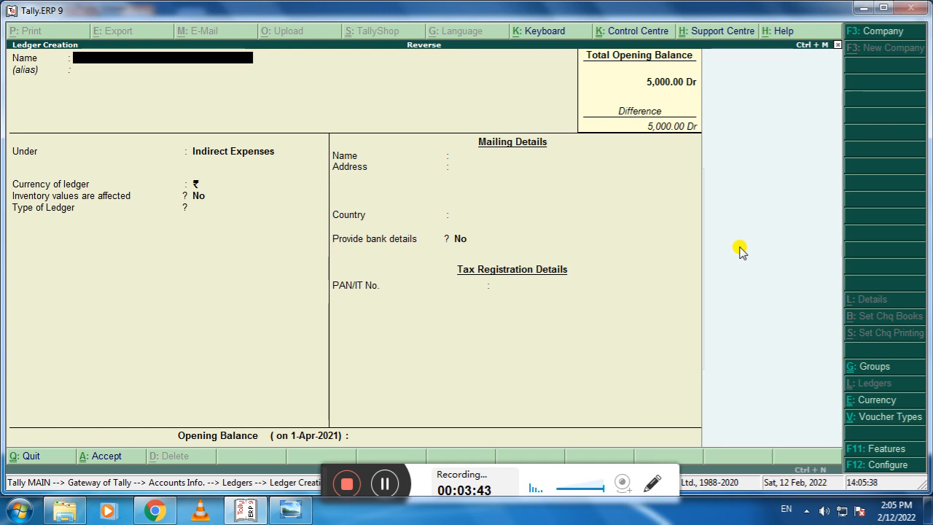
key(Escape)
key(Return)
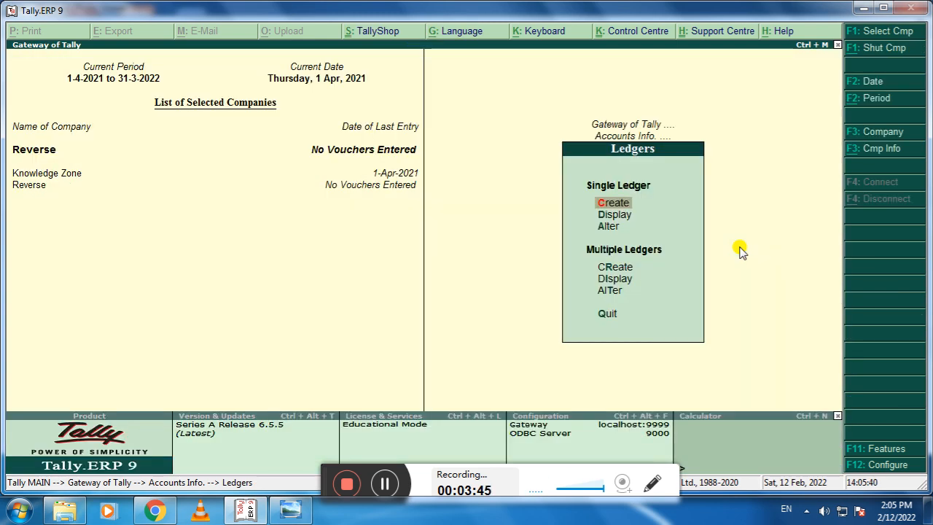
key(Escape)
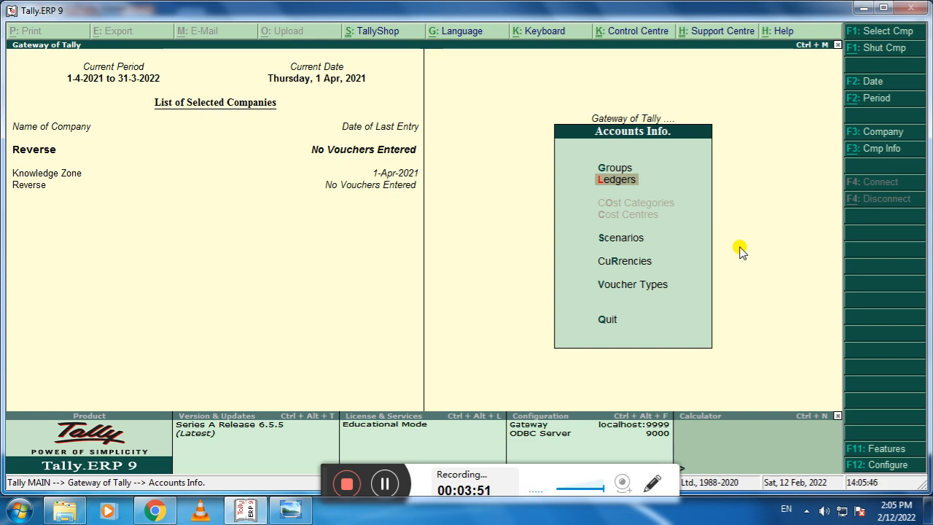
Step: Start a Reversing Journal voucher and debit the Rent ledger with 4000
key(Escape)
key(Down)
key(Down)
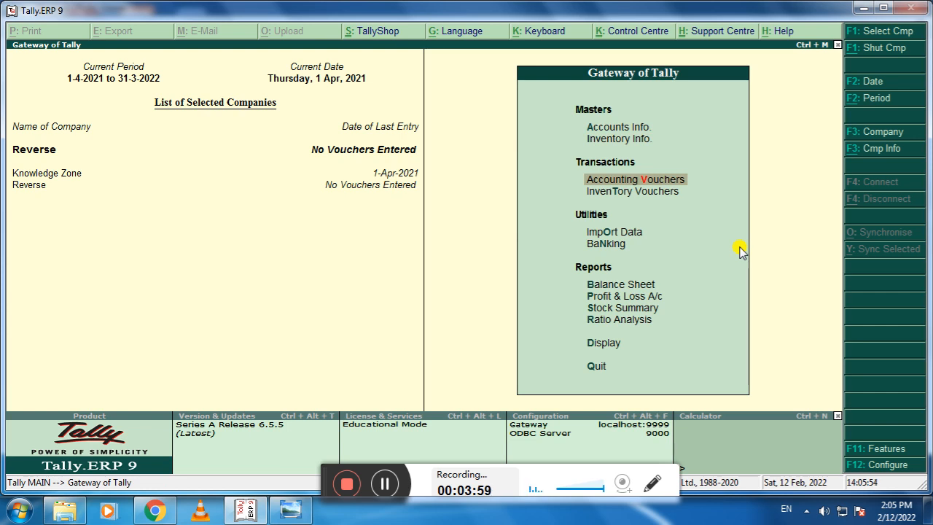
key(Return)
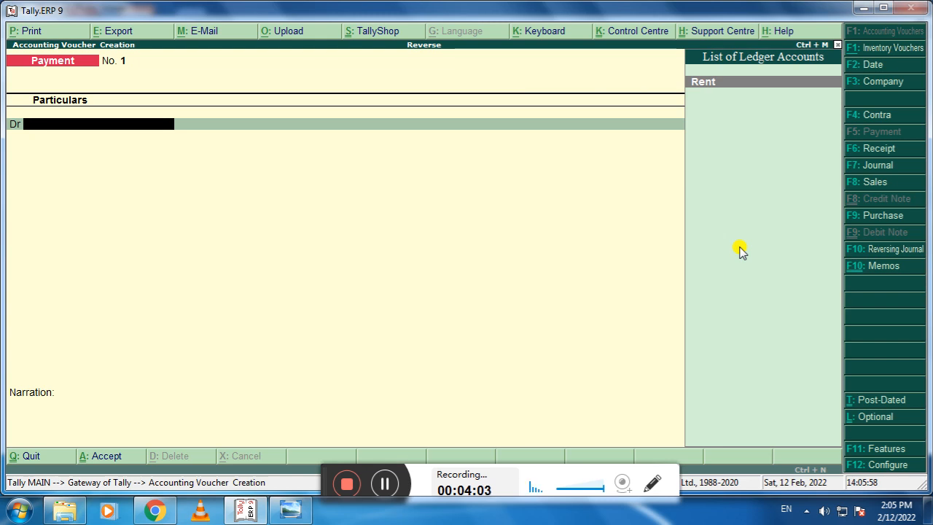
key(F10)
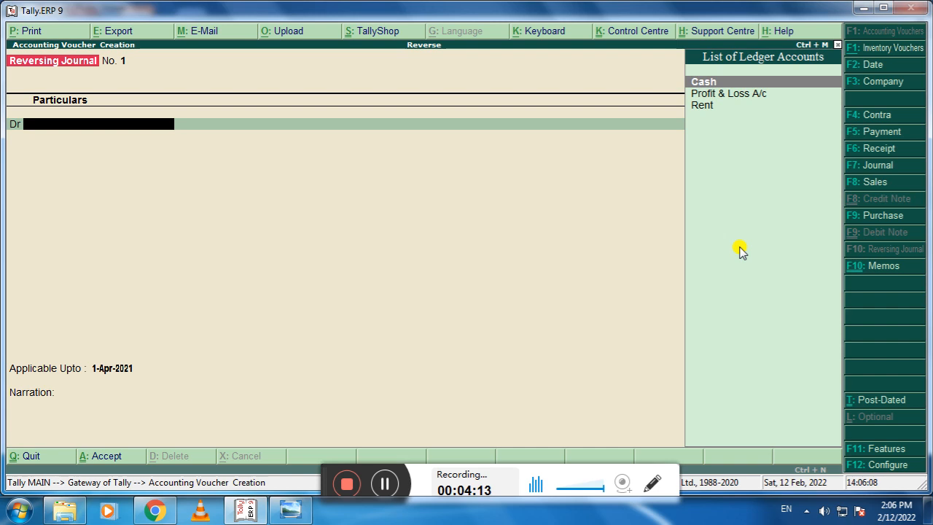
key(Down)
key(Down)
key(Return)
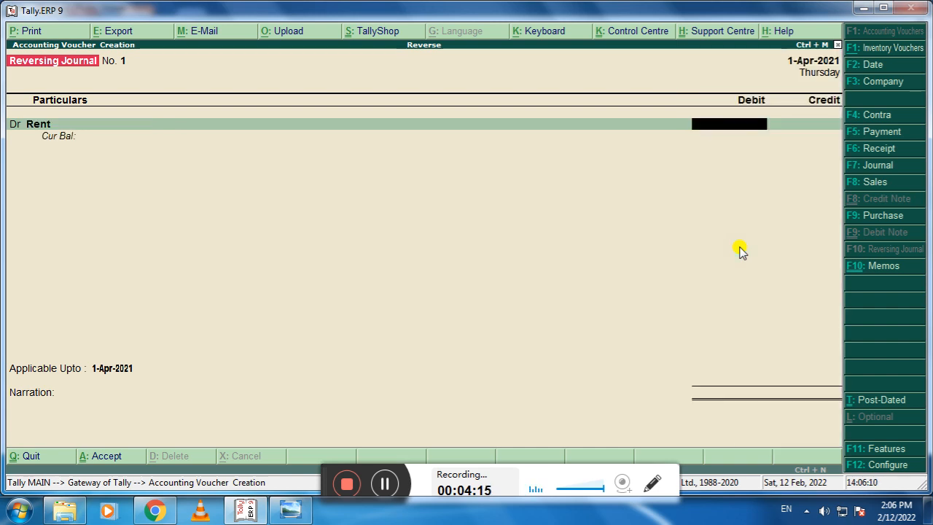
text(4000)
key(Return)
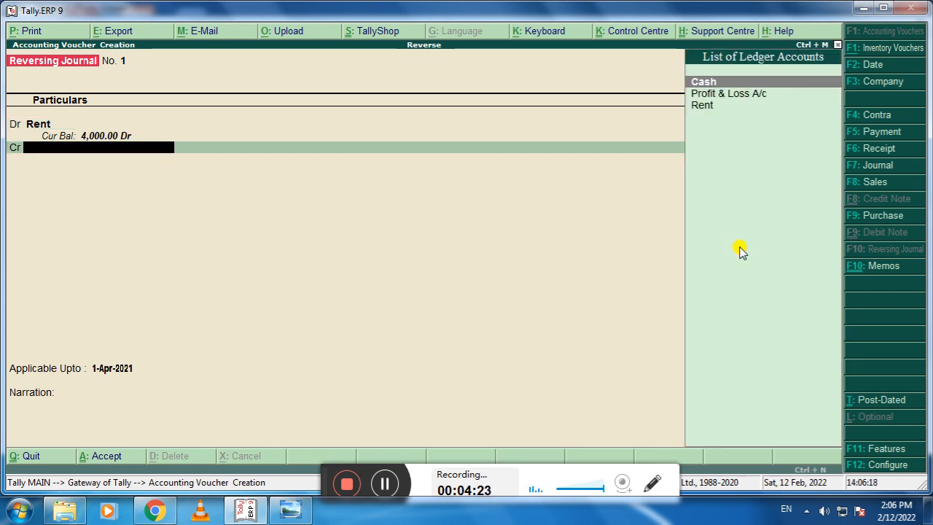
Step: Credit Cash with 4,000 in the Reversing Journal voucher, make it applicable up to 1-May-2021, and save it without a narration
key(Return)
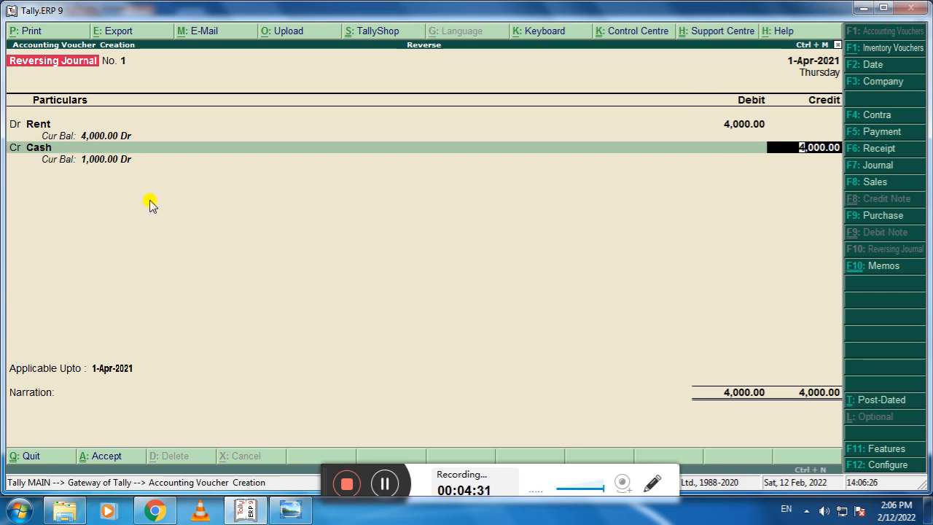
key(Return)
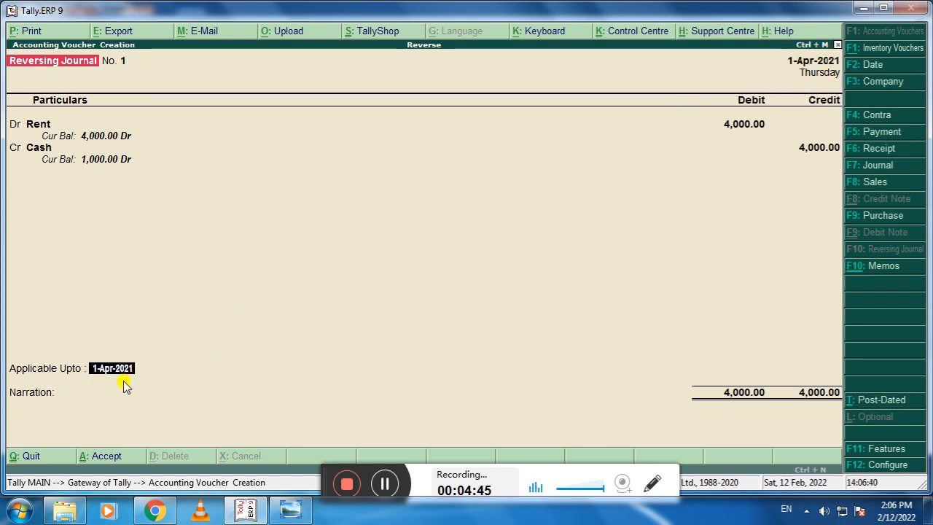
text(1-5-20)
key(Return)
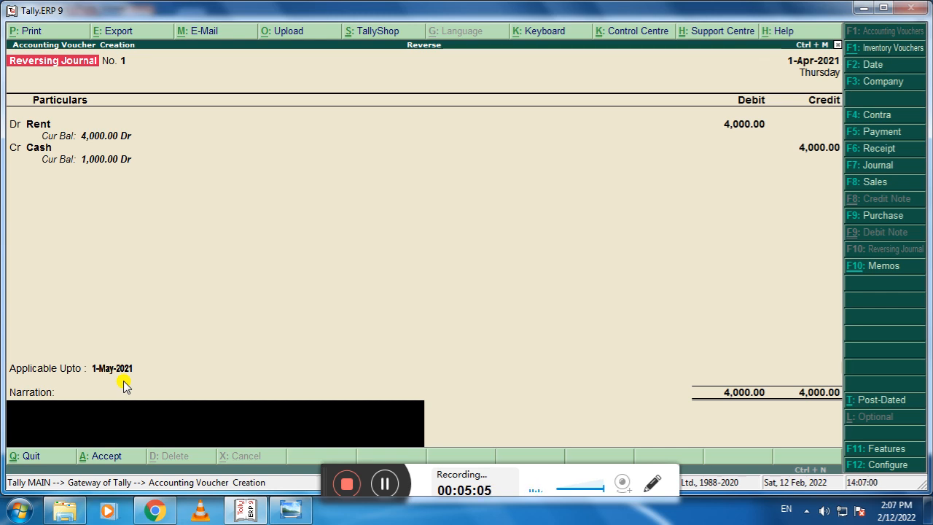
key(Return)
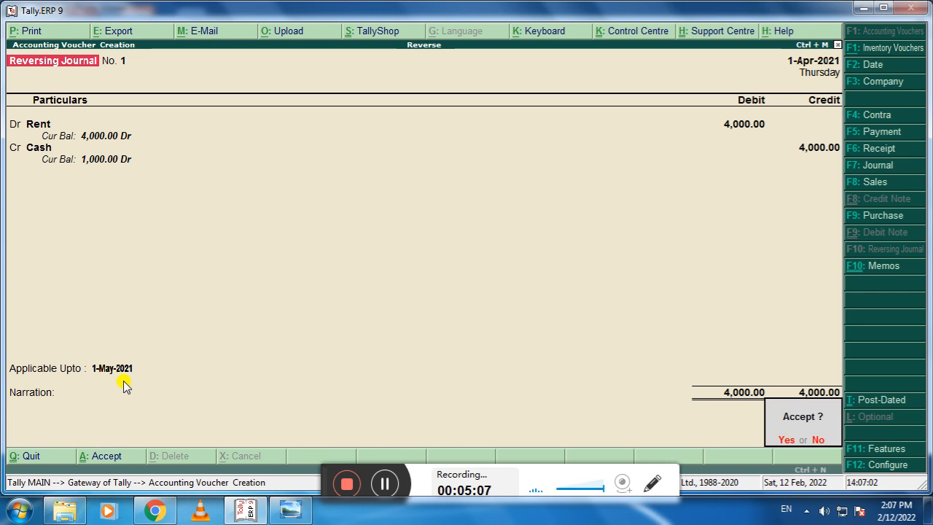
key(Return)
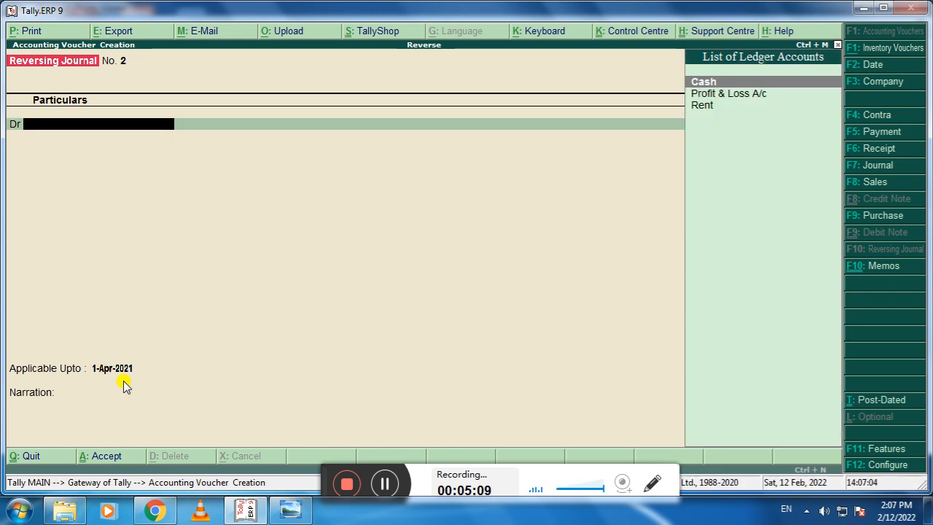
Step: Review the Balance Sheet in detailed view, checking the cash-in-hand figure under Current Assets
key(Escape)
key(Down)
key(Down)
key(Down)
key(Down)
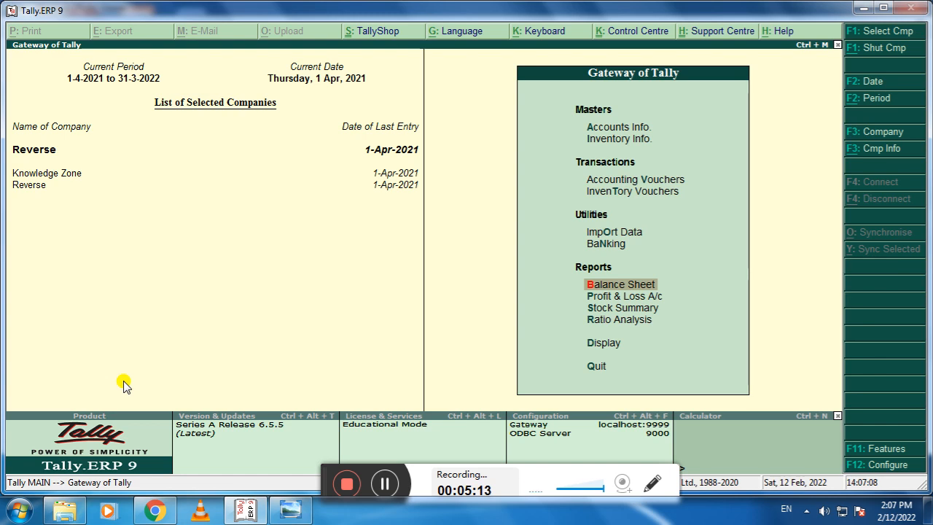
key(Return)
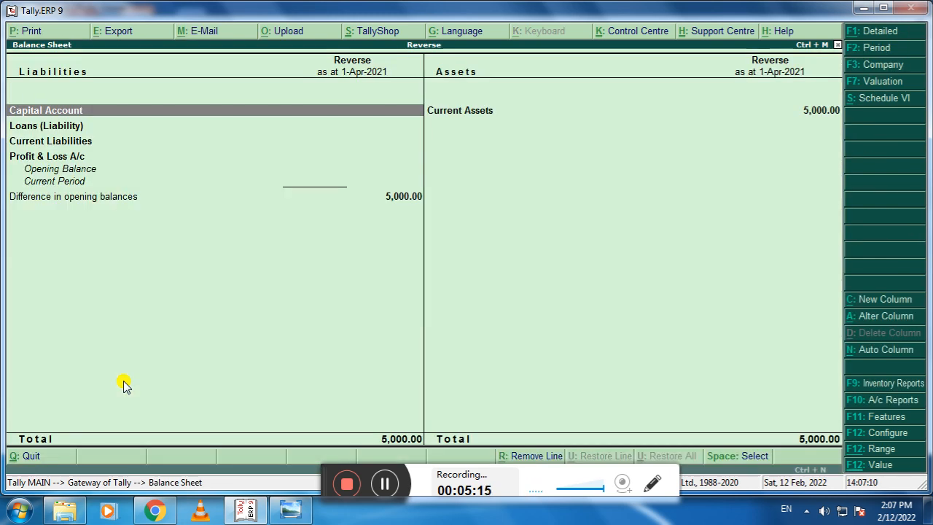
key(alt+F1)
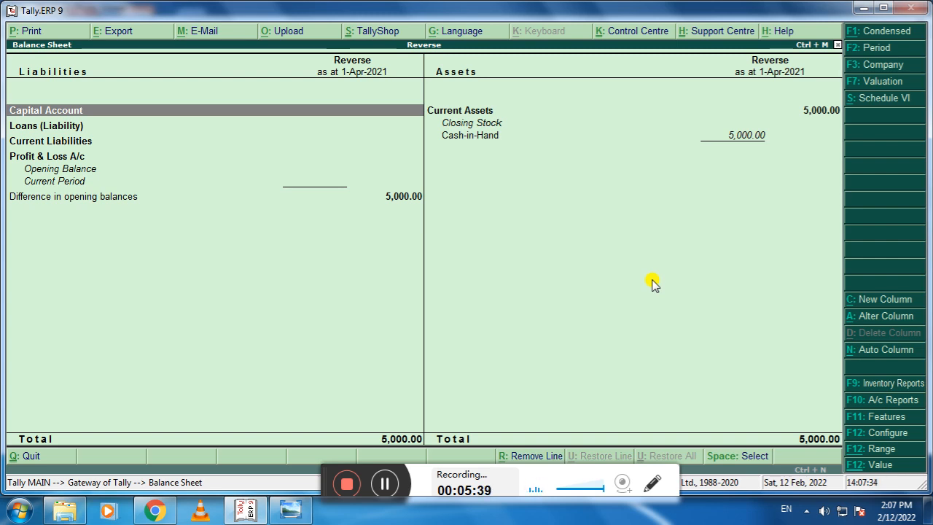
key(Escape)
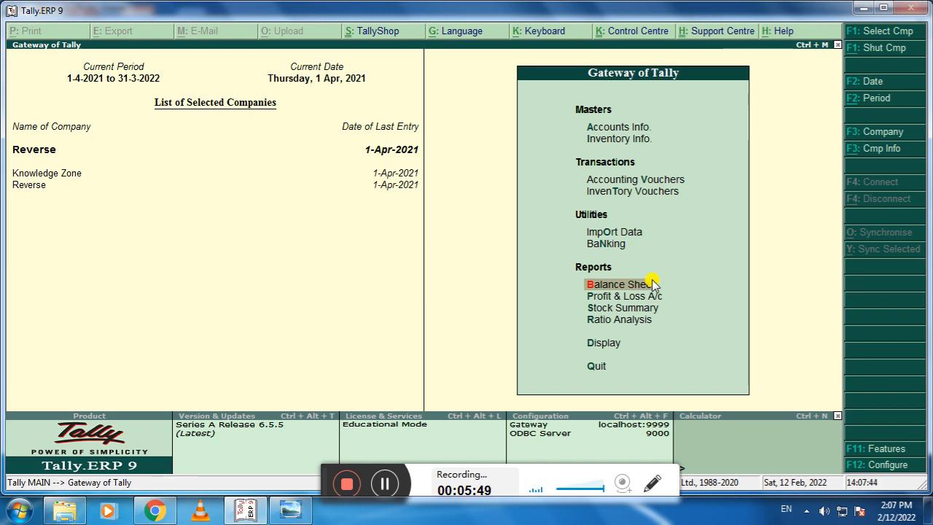
Step: Open the Reversing Journal register from the exception reports
key(Down)
key(Down)
key(Down)
key(Down)
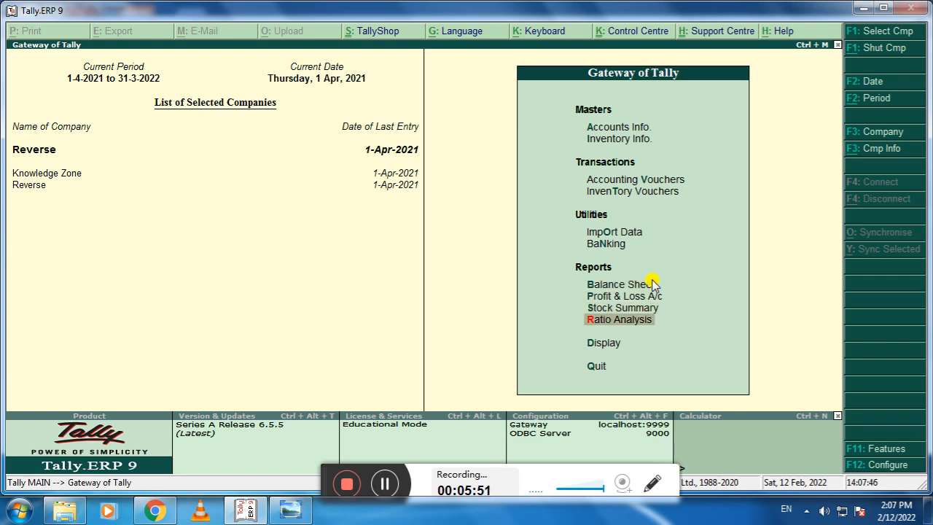
key(Return)
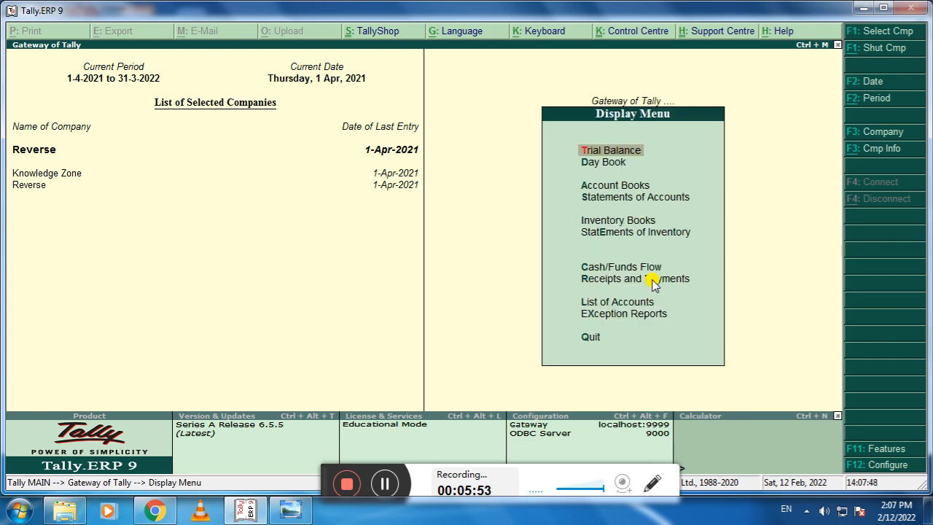
key(Down)
key(Down)
key(Down)
key(Down)
key(Down)
key(Down)
key(Down)
key(Down)
key(Down)
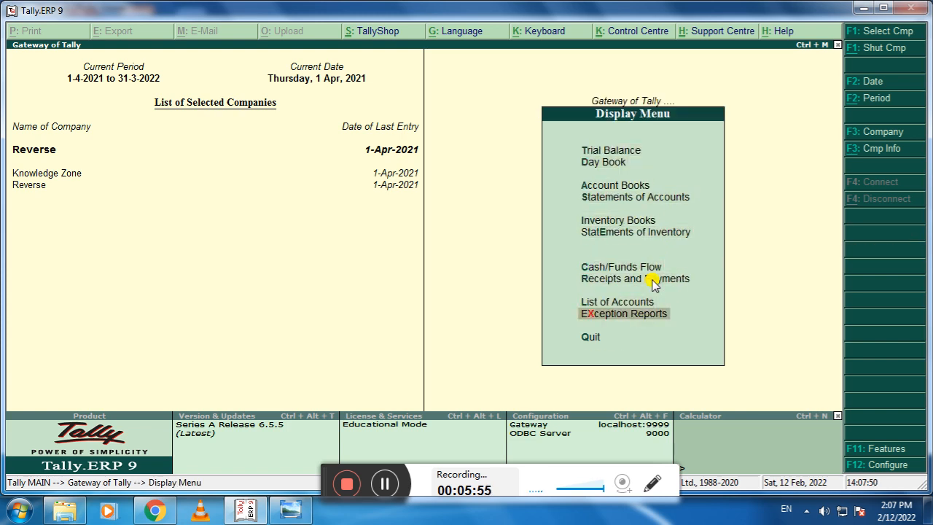
key(Return)
key(Down)
key(Down)
key(Down)
key(Down)
key(Down)
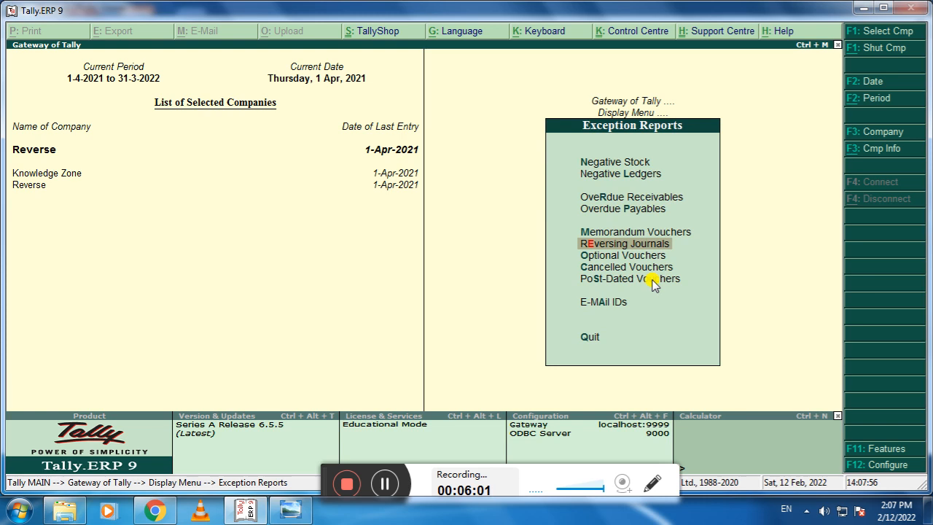
key(Return)
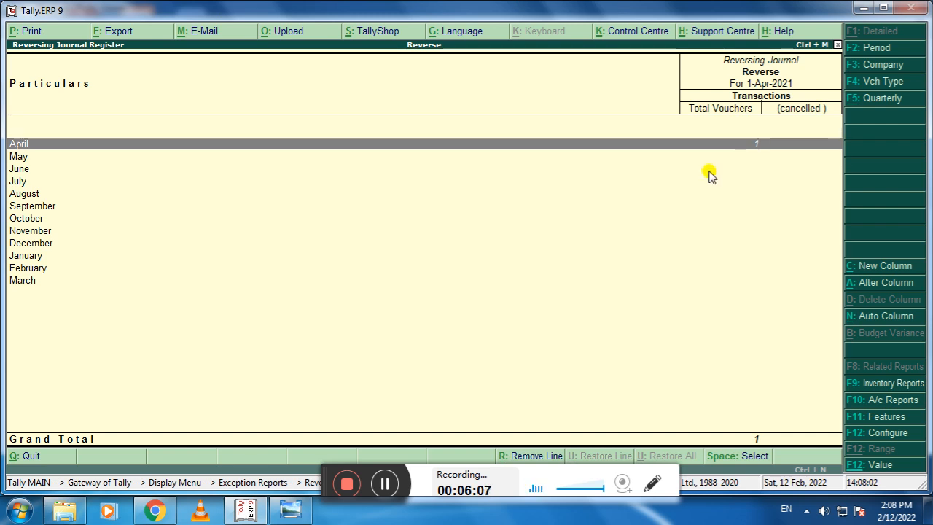
Step: Open April's Rent reversing journal voucher, convert it to a Payment voucher, and save it with its existing entries
key(Return)
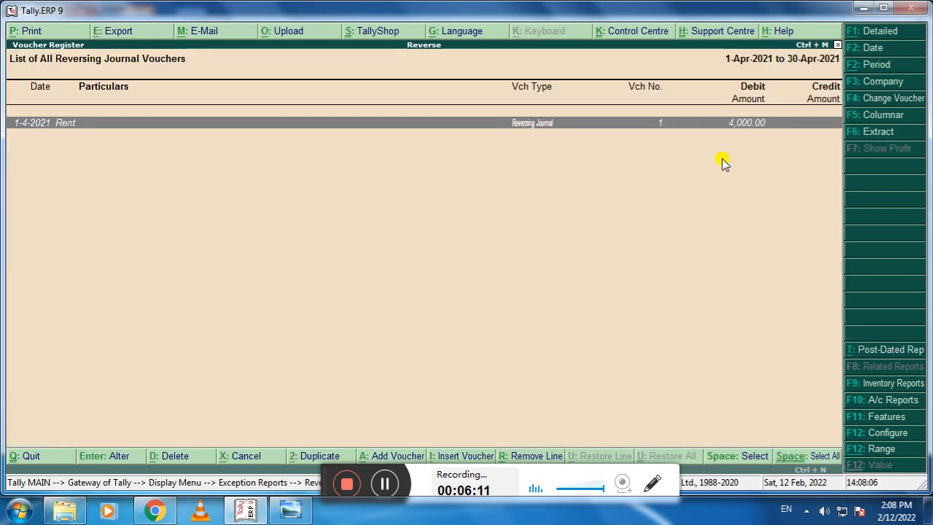
key(Return)
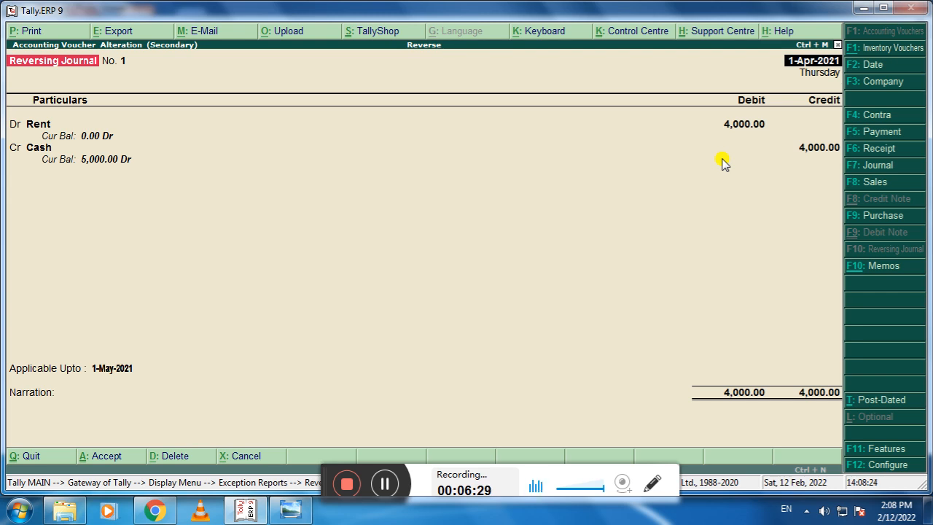
key(F5)
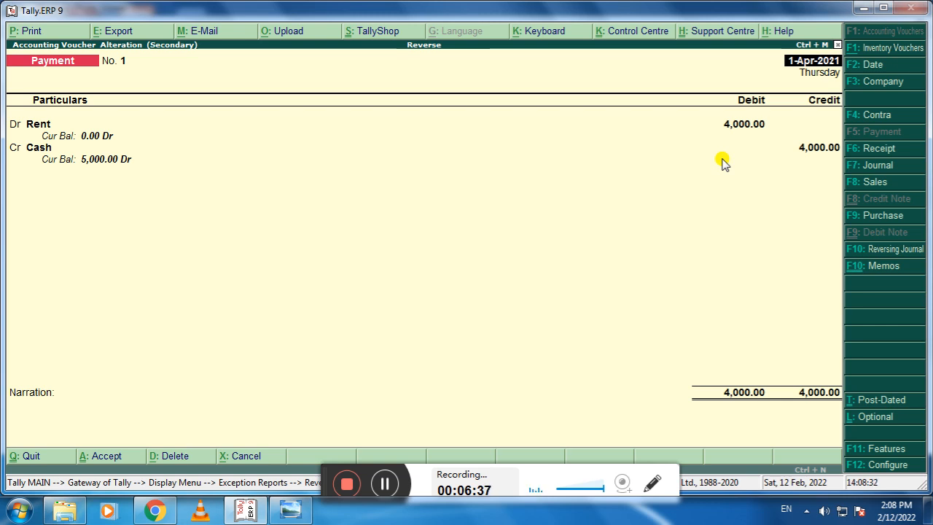
key(Return)
key(Return)
key(Return)
key(Return)
key(Return)
key(Return)
key(Return)
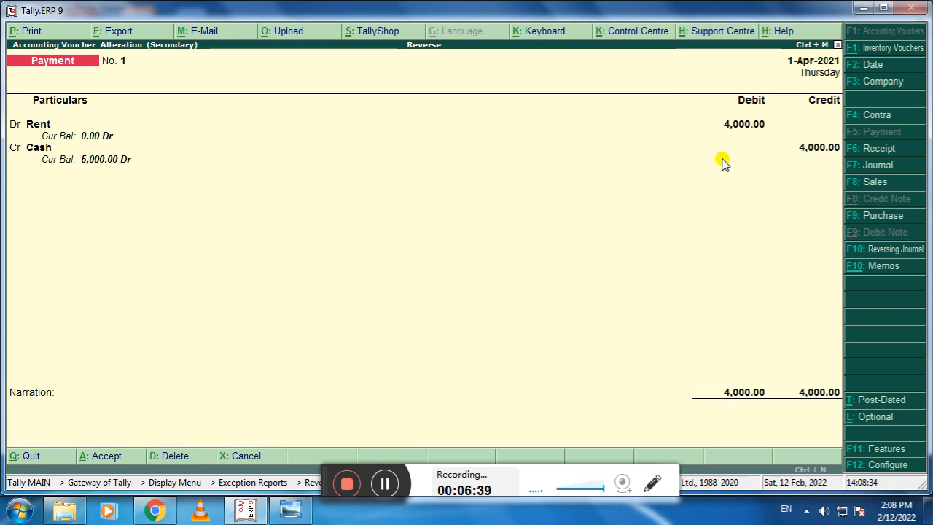
key(Return)
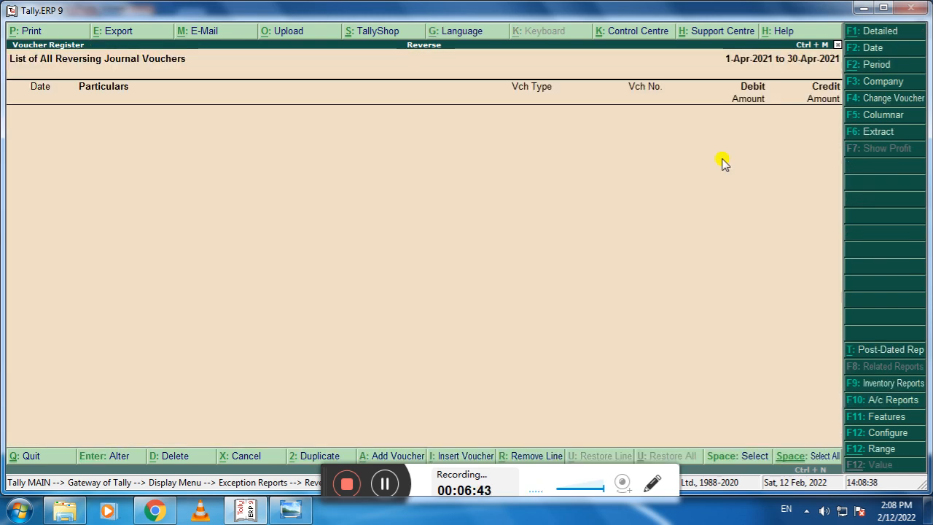
Step: Recheck the Reversing Journal register and its April voucher list for remaining entries
key(Escape)
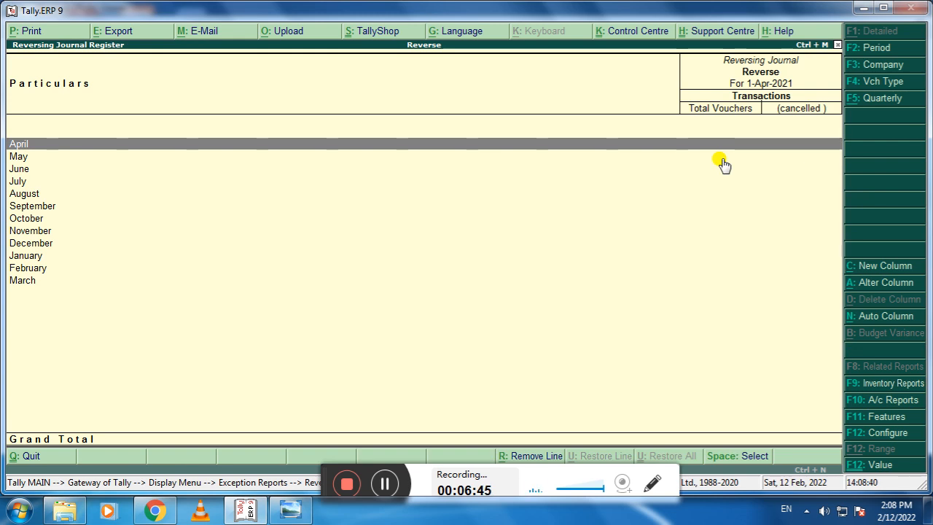
key(Escape)
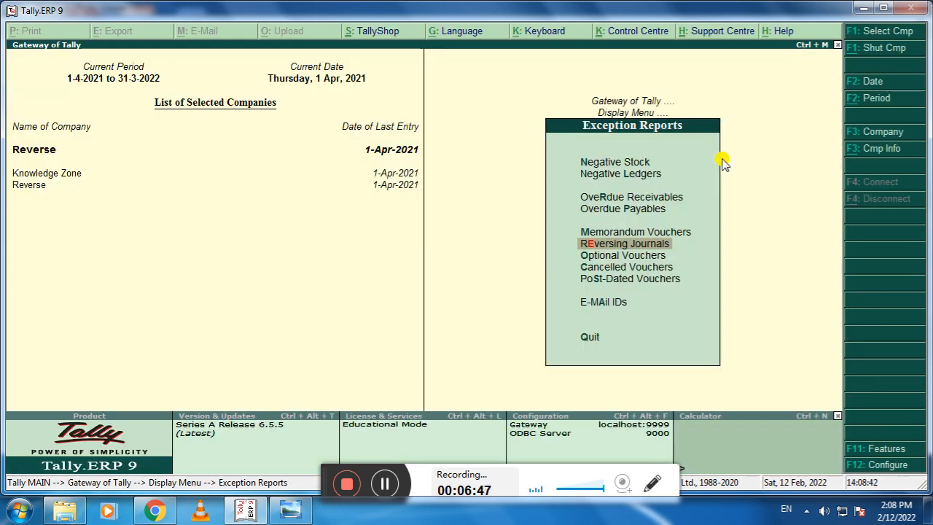
key(Return)
key(Return)
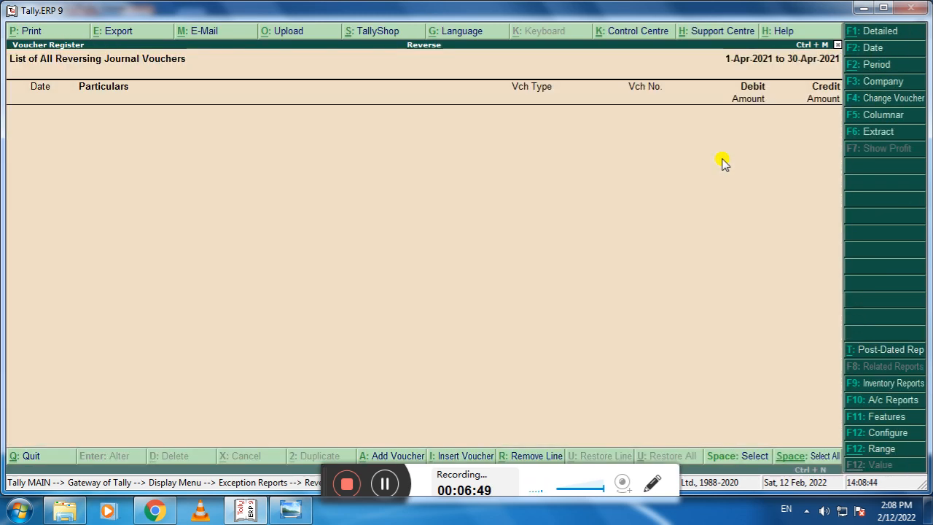
key(Escape)
key(Escape)
key(Escape)
key(Escape)
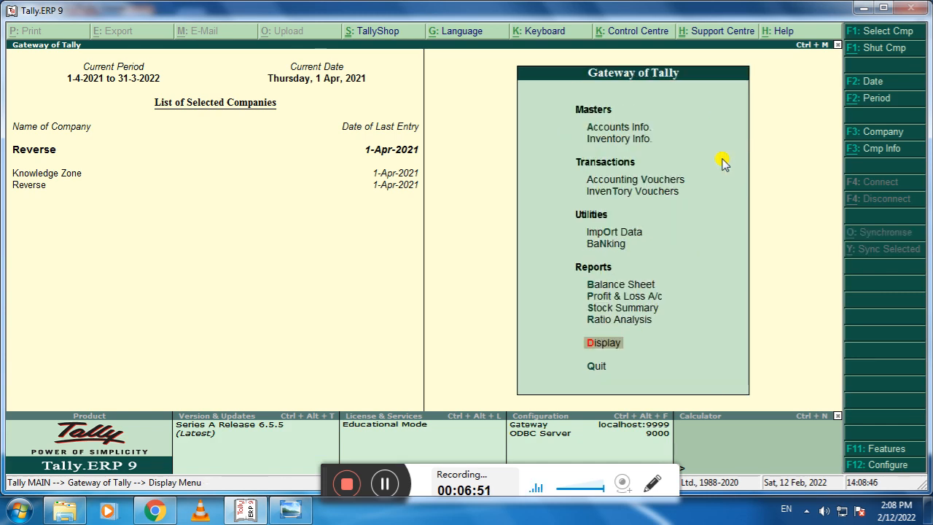
Step: Check the Balance Sheet in detailed view for the effect of the rent payment on Cash-in-Hand and Profit & Loss A/c
key(Up)
key(Up)
key(Up)
key(Up)
key(Return)
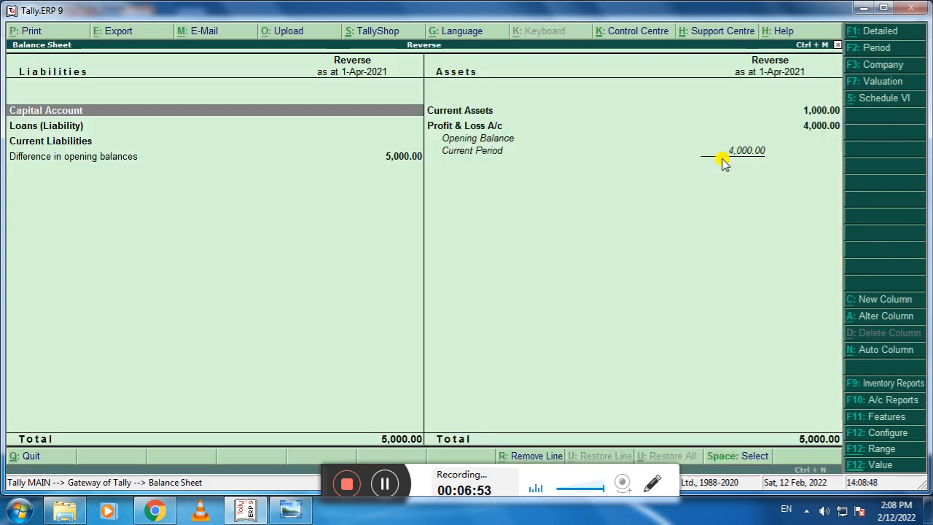
key(alt+F1)
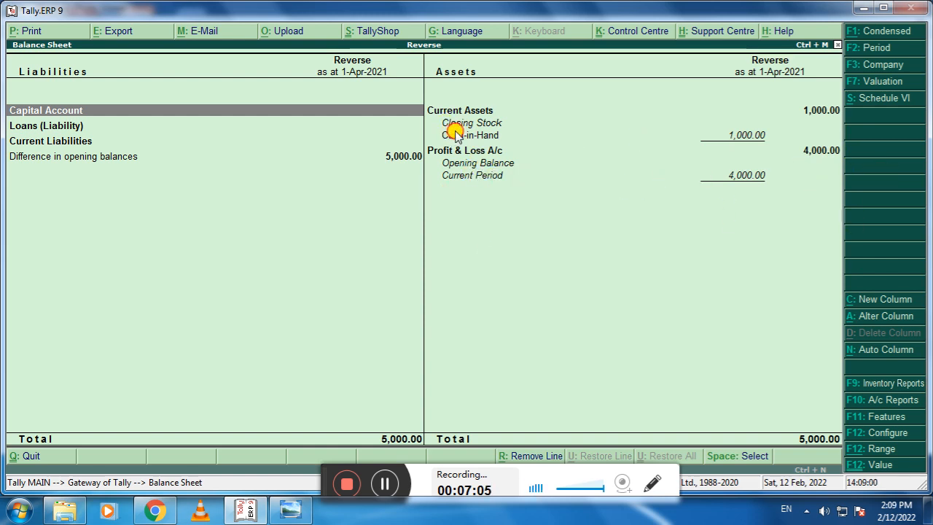
click(675, 136)
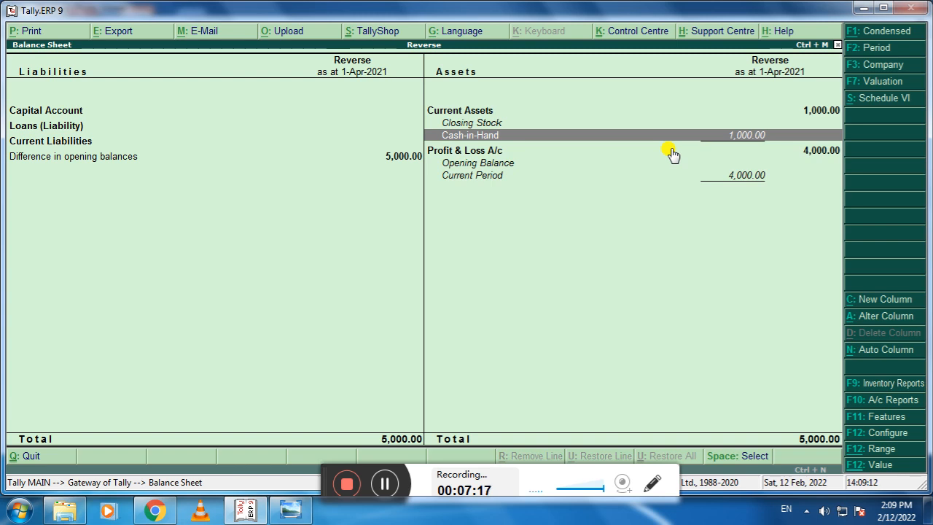
key(Escape)
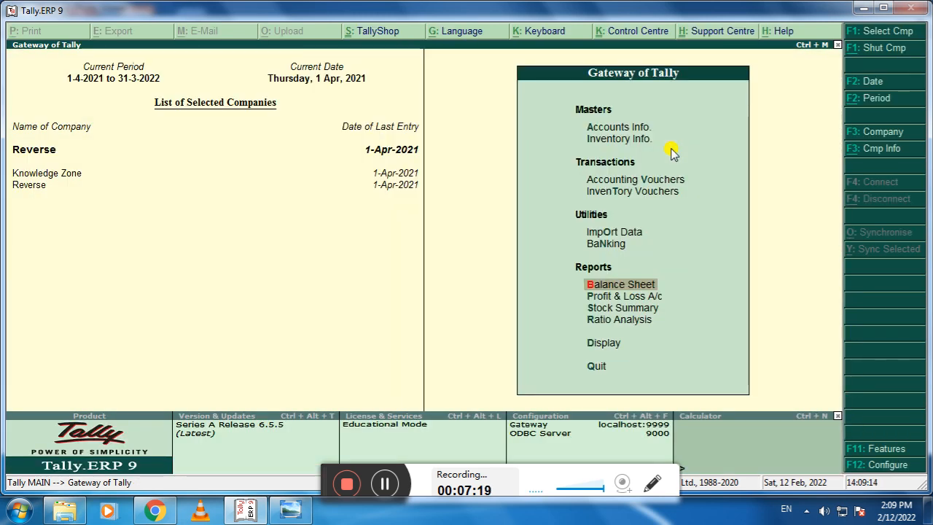
Step: Look over the company's accounting features, including the reversing journals and optional vouchers setting
key(F11)
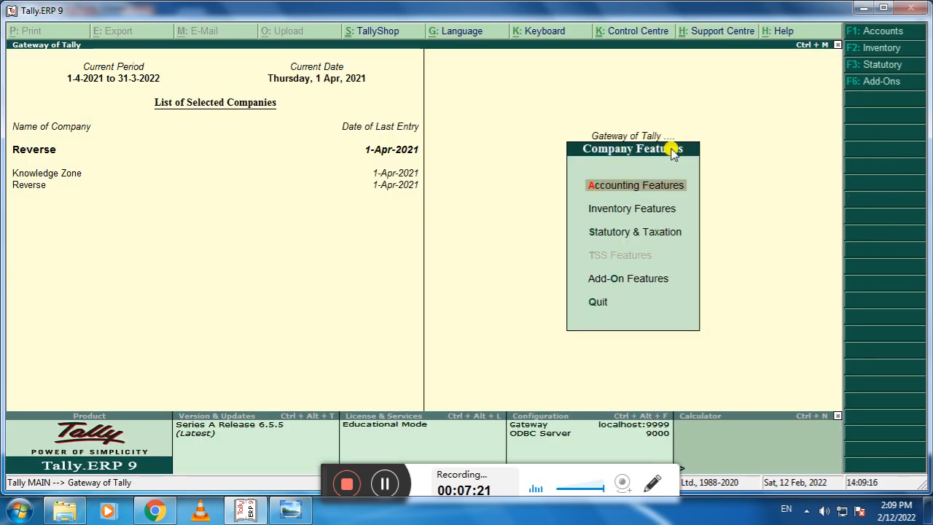
key(Return)
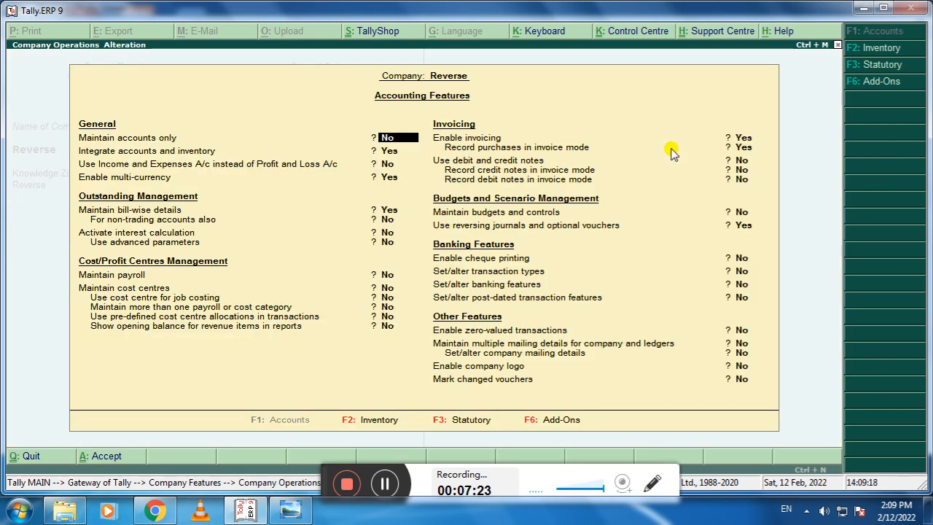
key(Escape)
key(y)
key(Escape)
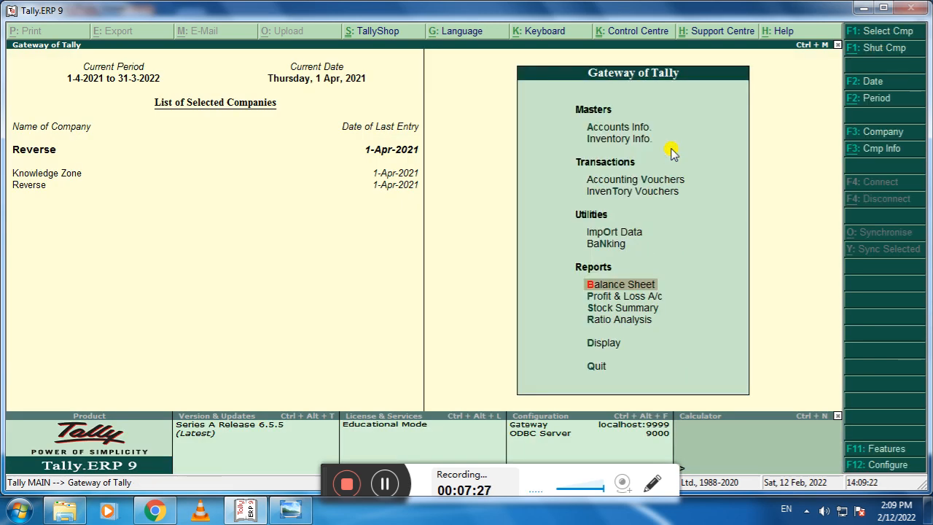
Step: Create a single stock item named Mouse with no alias, under Primary
key(Down)
key(Down)
key(Down)
key(Down)
key(Down)
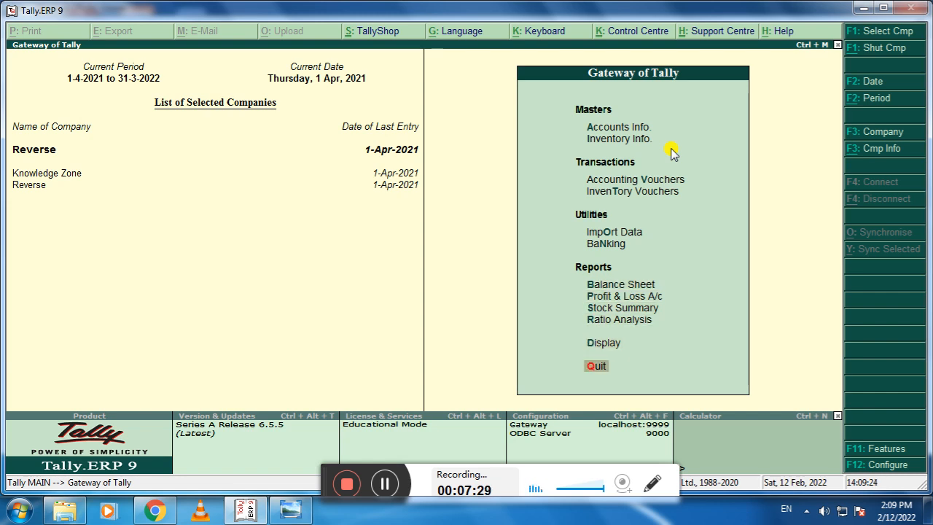
key(Down)
key(Down)
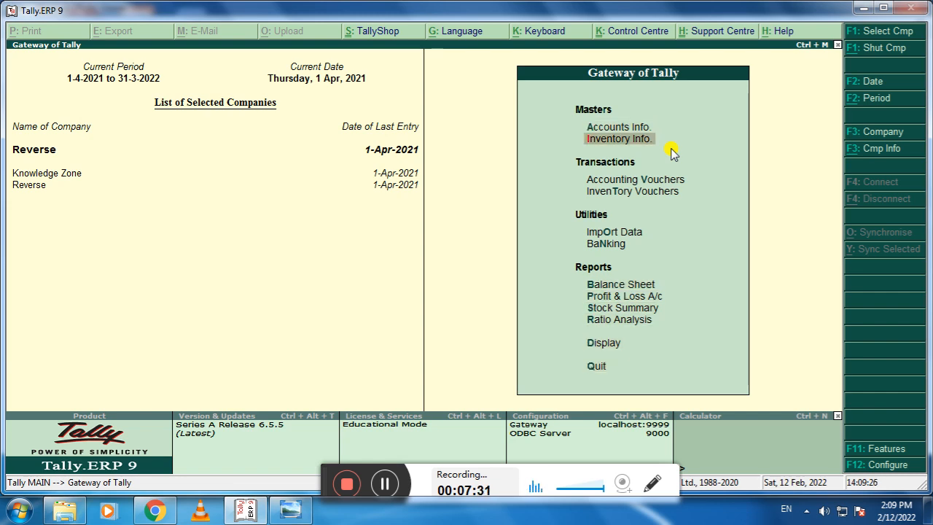
key(Return)
key(i)
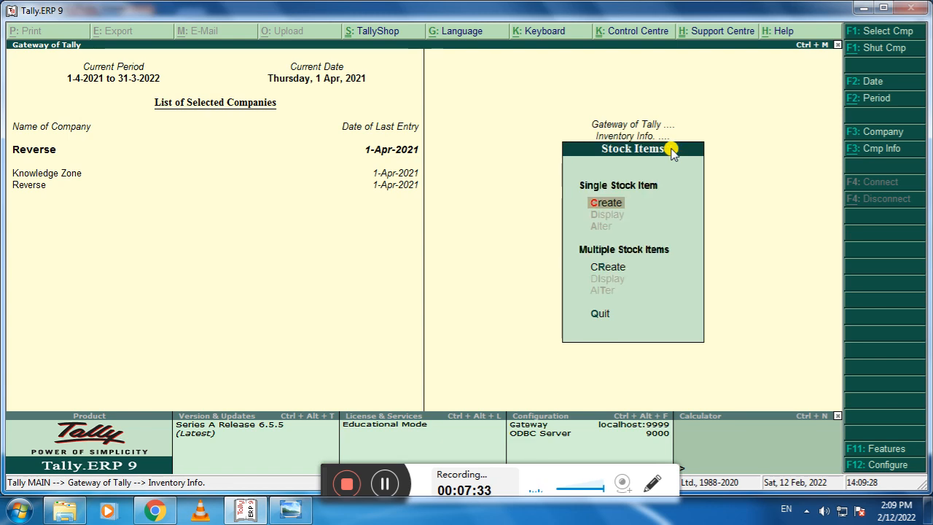
key(Return)
text(Mo)
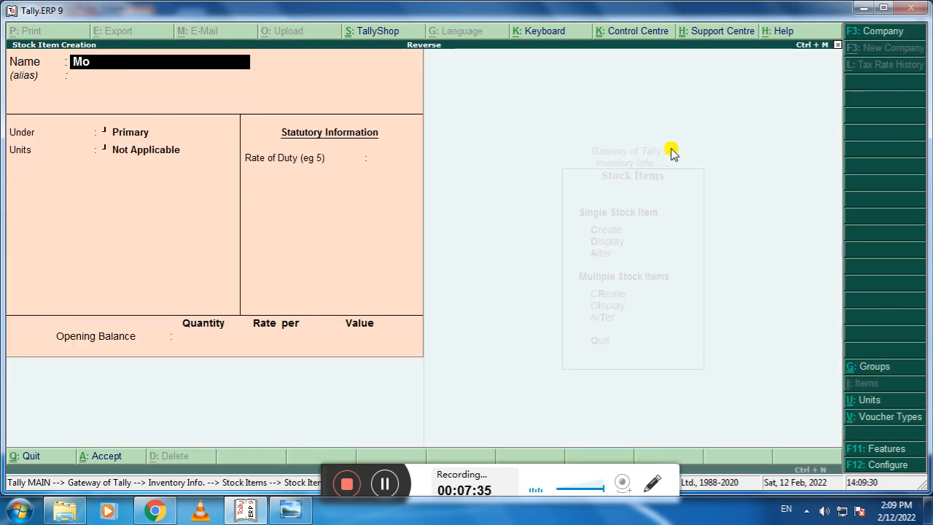
text(use)
key(Return)
key(Return)
key(Return)
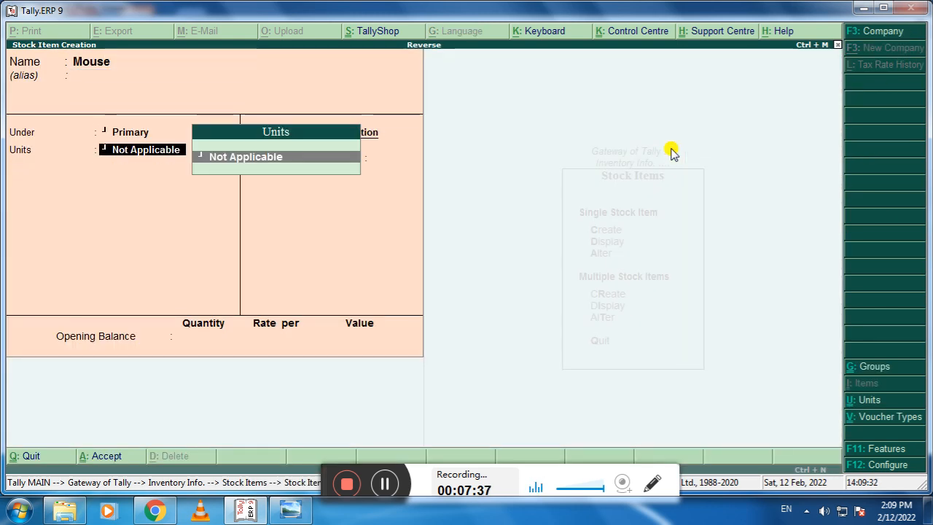
Step: Create the simple unit pcs for the Mouse item and keep its duty rate at 0
key(alt+c)
text(pcs)
key(Return)
key(Return)
key(Return)
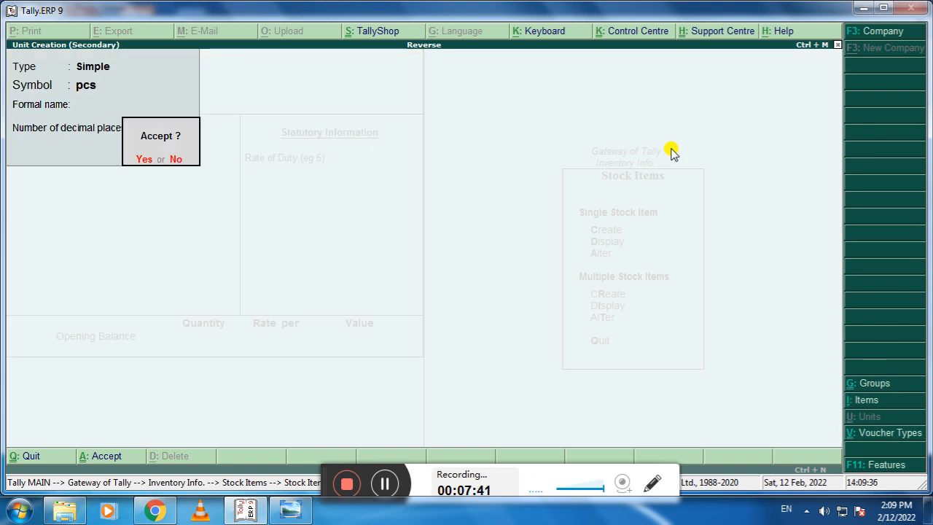
key(Return)
key(Return)
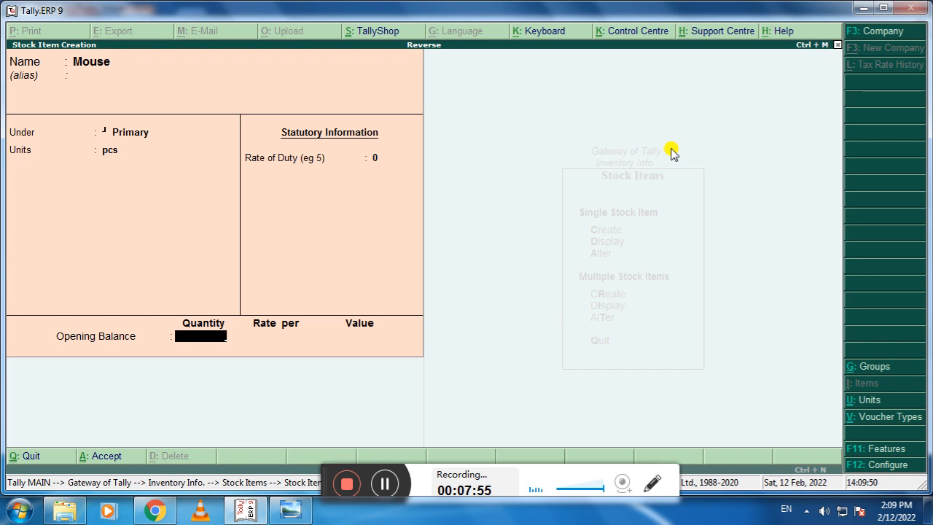
Step: Enter Mouse's opening balance as 500 pcs at a rate of 55 per pcs, save the item and leave stock item creation
text(500)
key(Return)
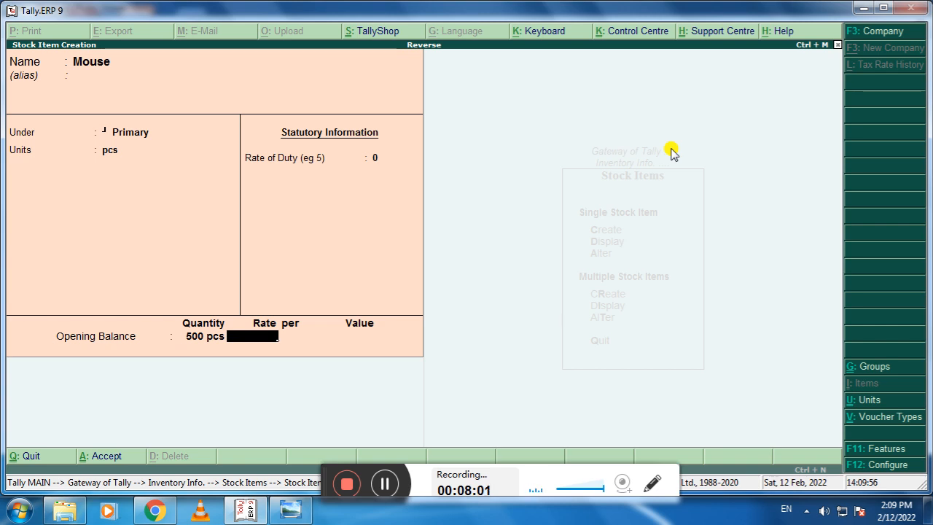
text(55)
key(Return)
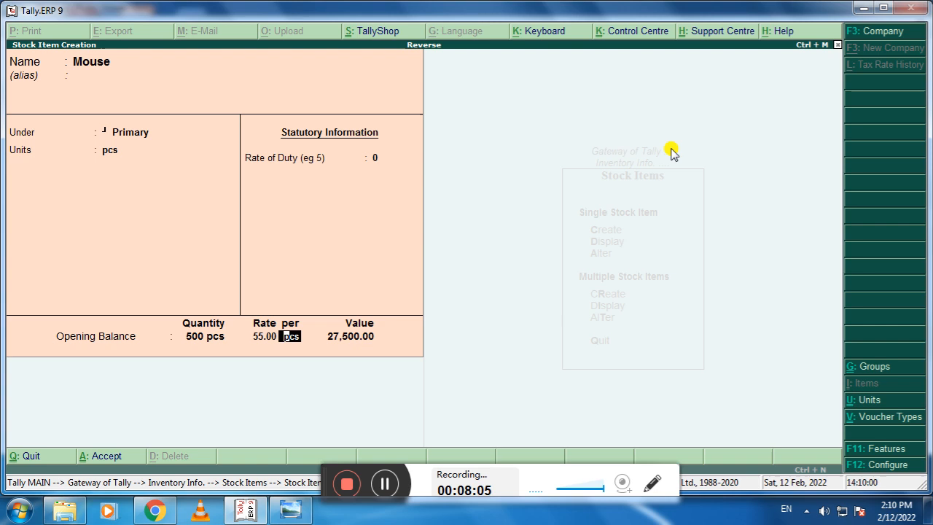
key(Return)
key(Return)
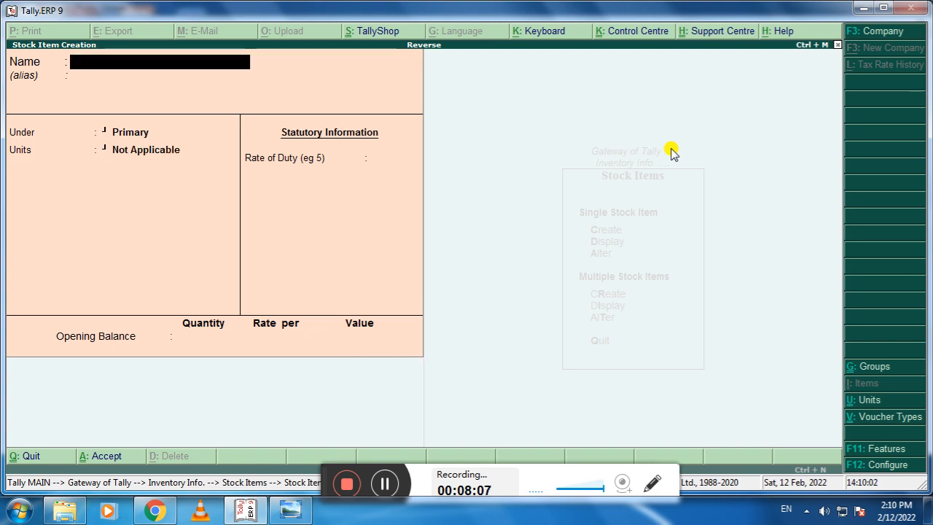
key(Escape)
key(Escape)
key(Escape)
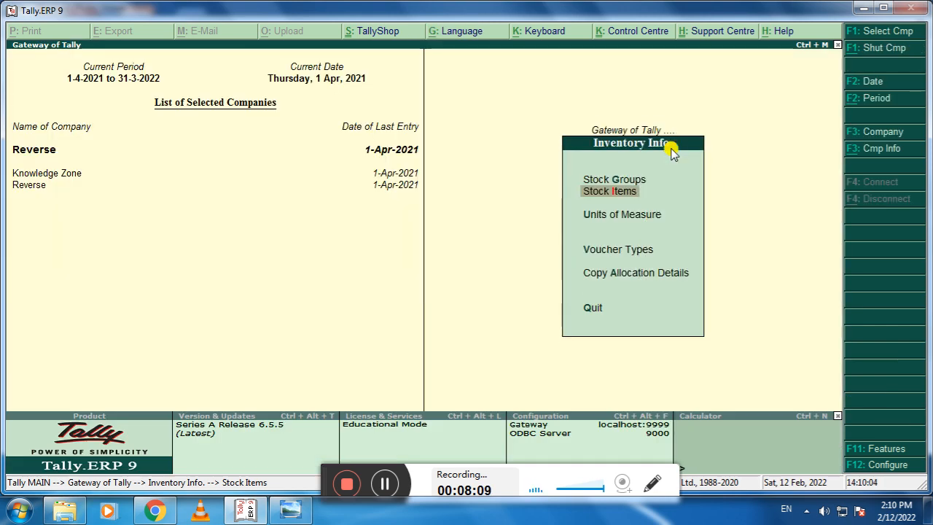
Step: Check the Stock Summary and the monthly summary for Mouse's quantity and value
key(Down)
key(Down)
key(Down)
key(Down)
key(Down)
key(Down)
key(Down)
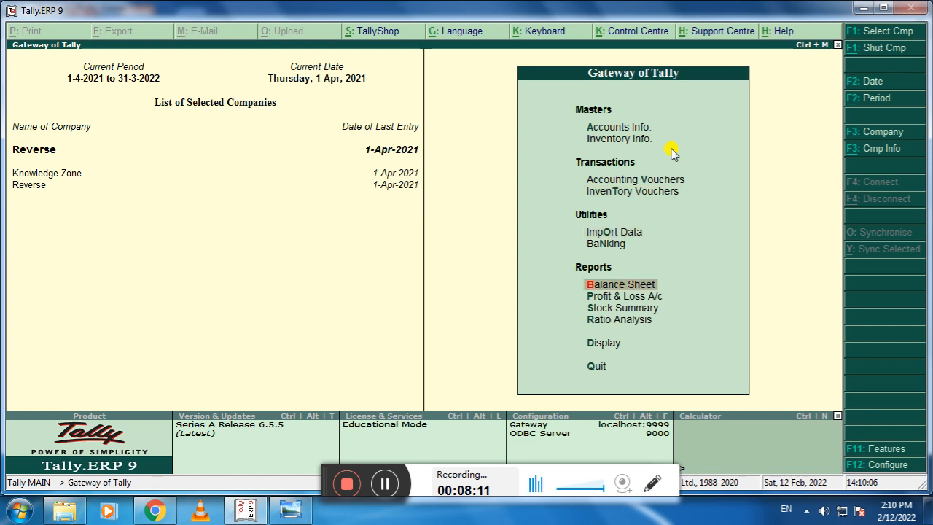
key(Return)
click(662, 134)
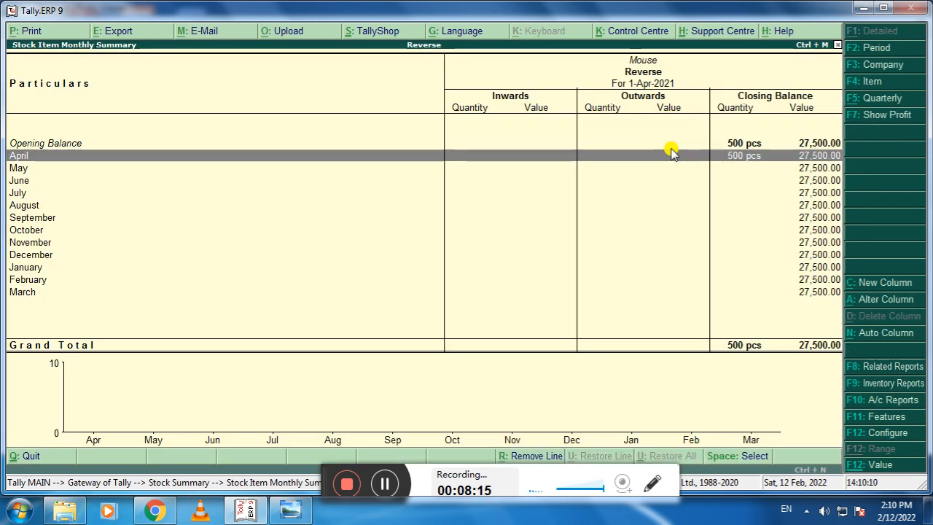
key(Escape)
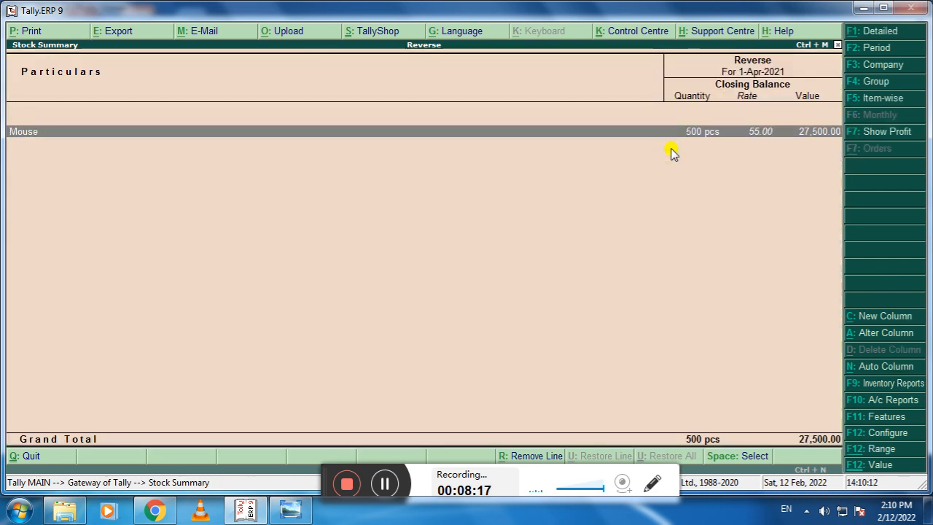
key(Escape)
key(Escape)
key(Escape)
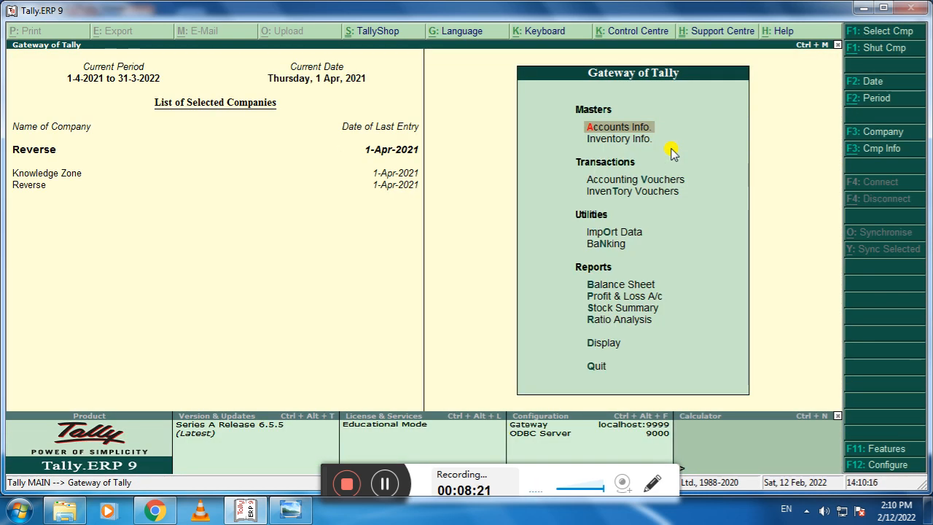
Step: Start a new Sales voucher dated 1-Apr-2021 and leave its reference number blank
key(Down)
key(Down)
key(Down)
key(Up)
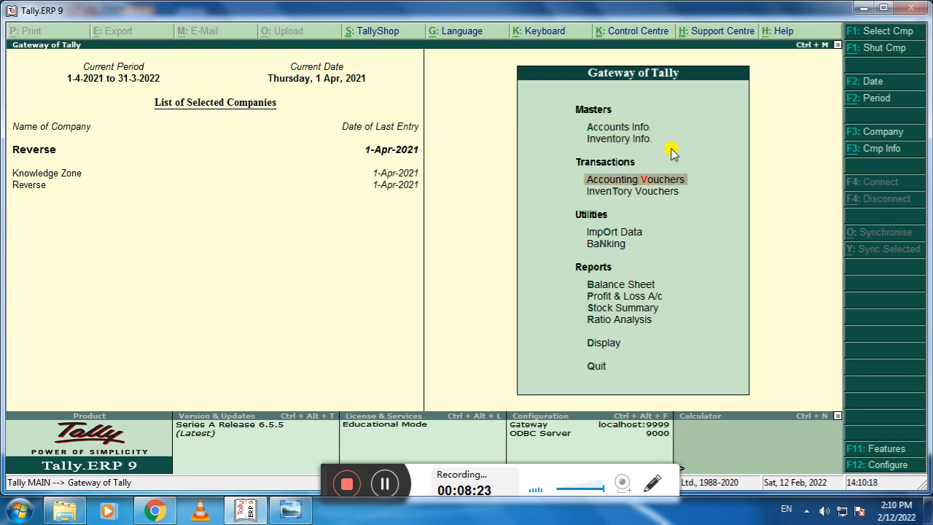
key(Return)
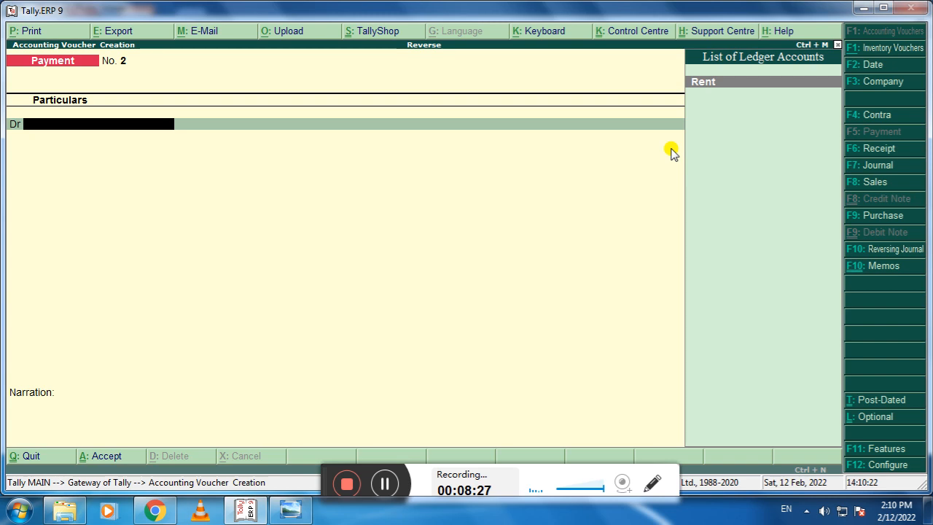
key(F8)
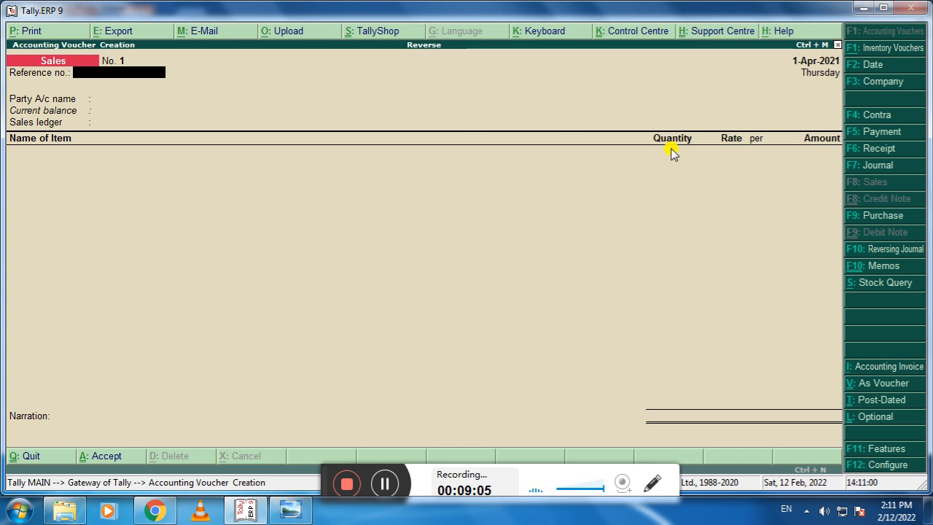
key(Return)
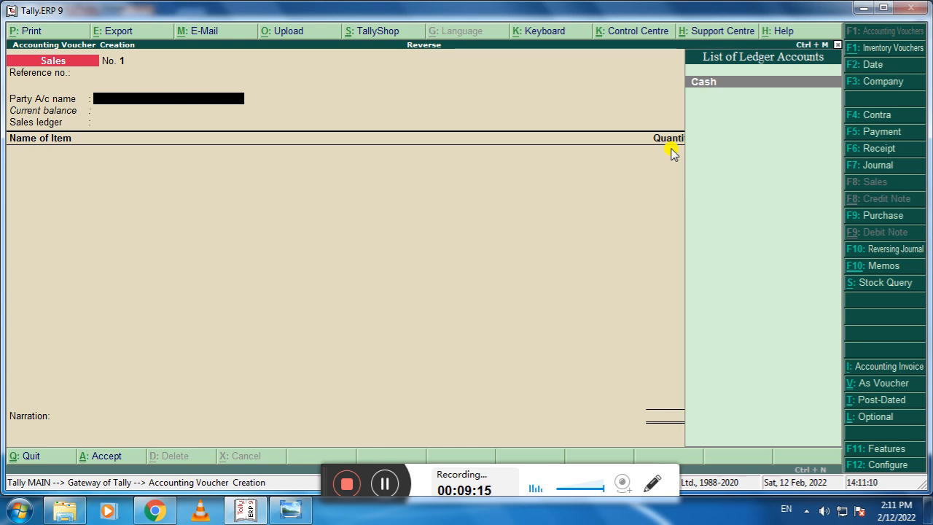
Step: Create a party ledger from the voucher with the buyer's name, grouped under Sundry Debtors with bill-by-bill balances
key(alt+c)
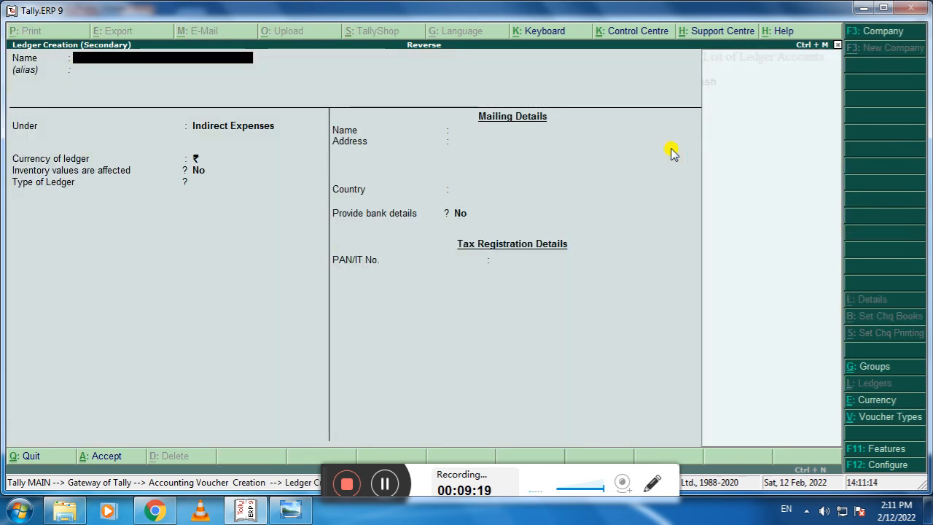
text(Amit)
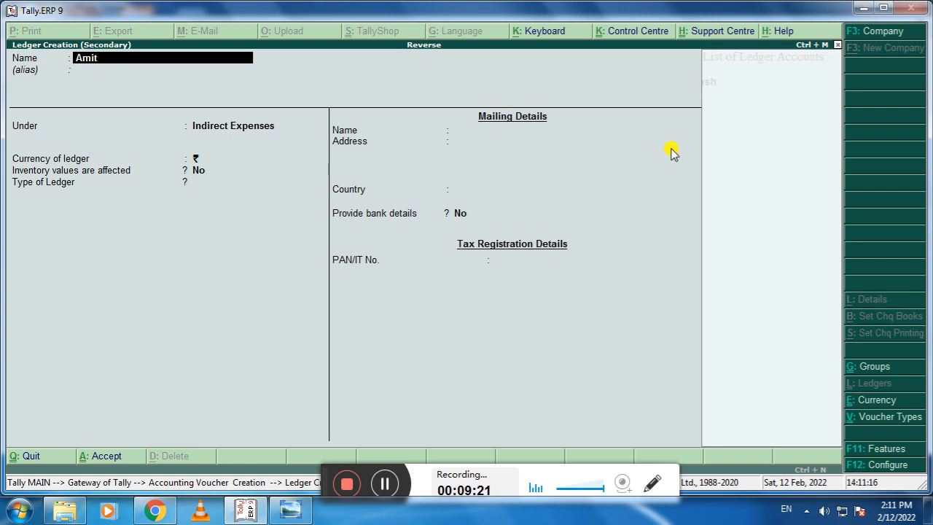
text( Buyer)
key(Return)
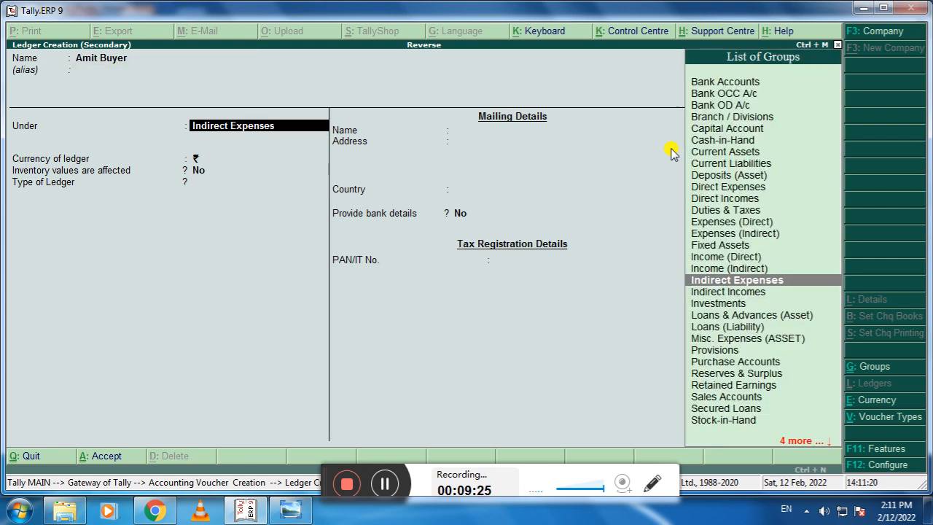
text(Sund)
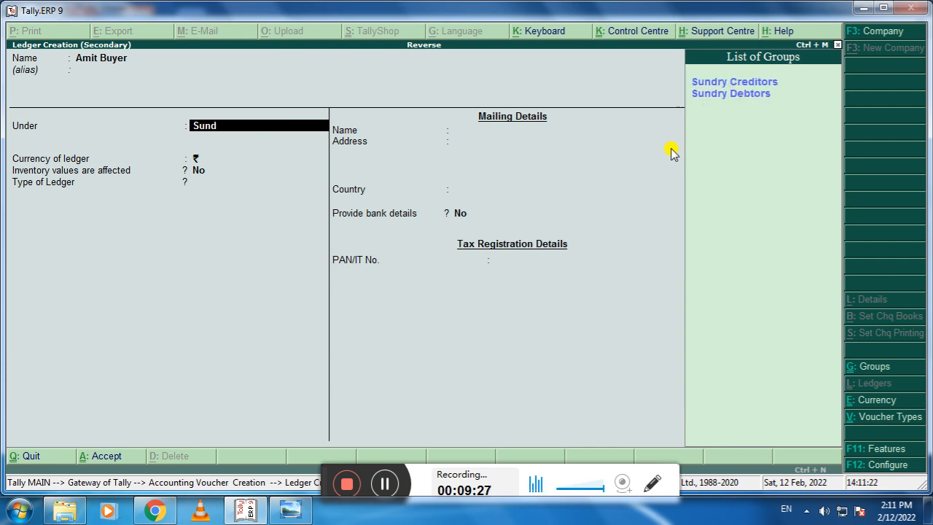
key(Down)
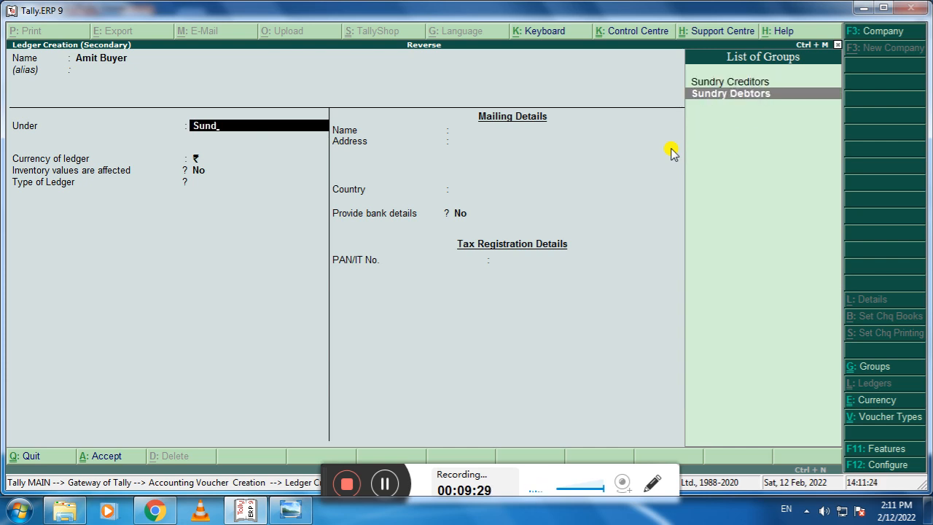
key(Return)
key(Return)
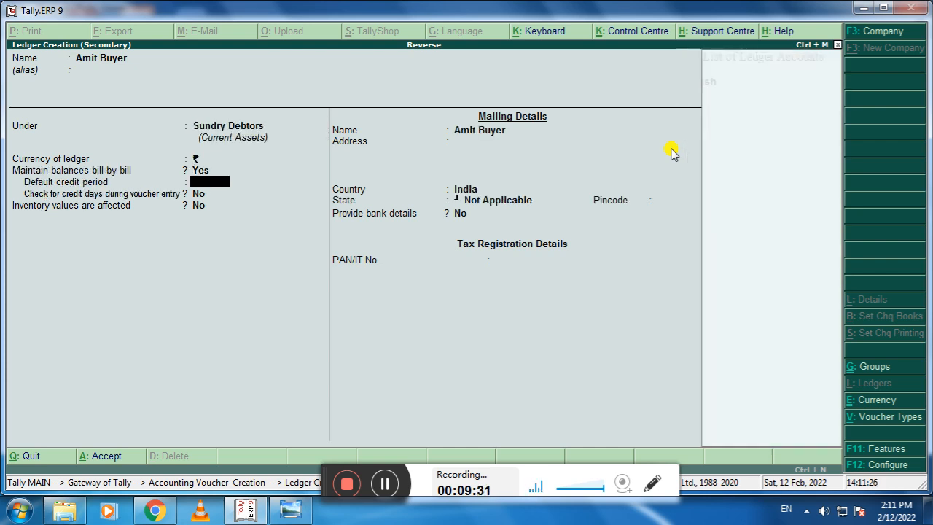
Step: Save the buyer ledger with its default settings and accept the voucher's party details without adding despatch or order information
key(Return)
key(Return)
key(Return)
key(Return)
key(Return)
key(Return)
key(Return)
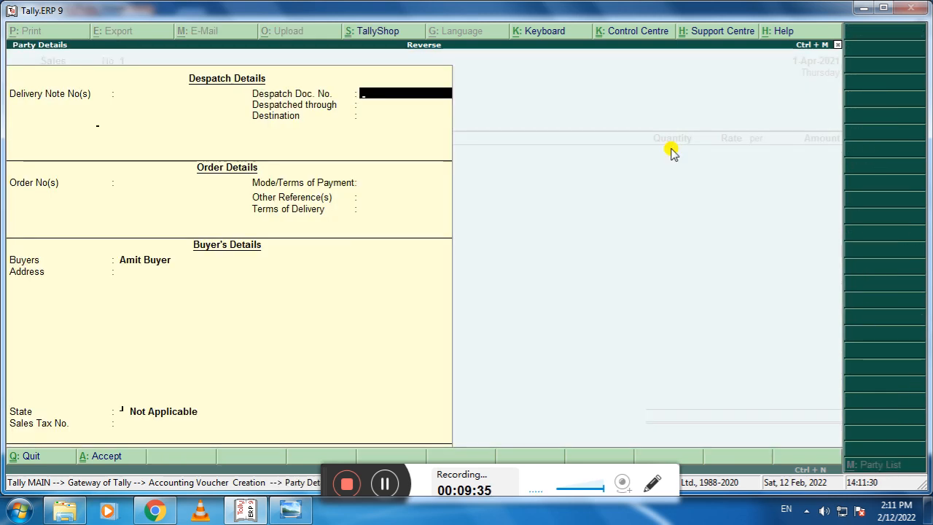
key(ctrl+a)
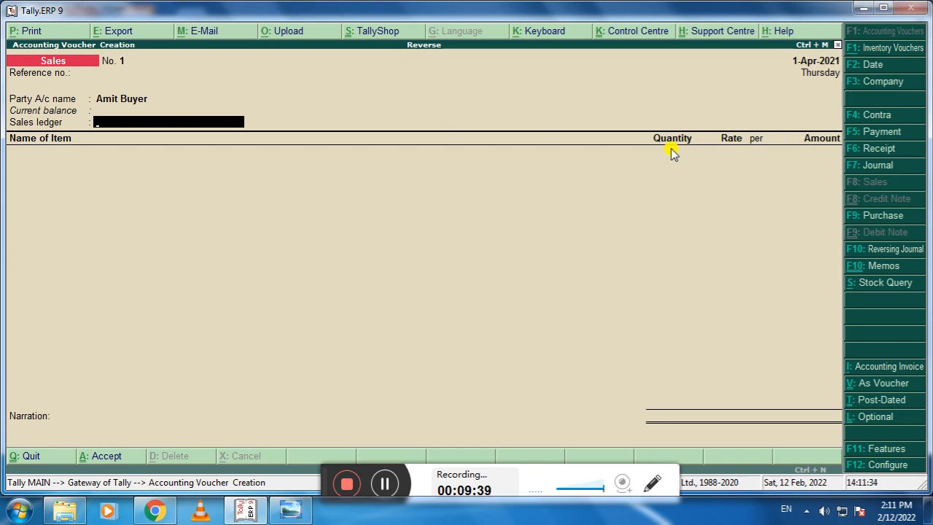
Step: Create the sales ledger Sales A/c under Sales Accounts with inventory values affected, and use it in the voucher
key(alt+c)
text(Sales a/c)
key(Return)
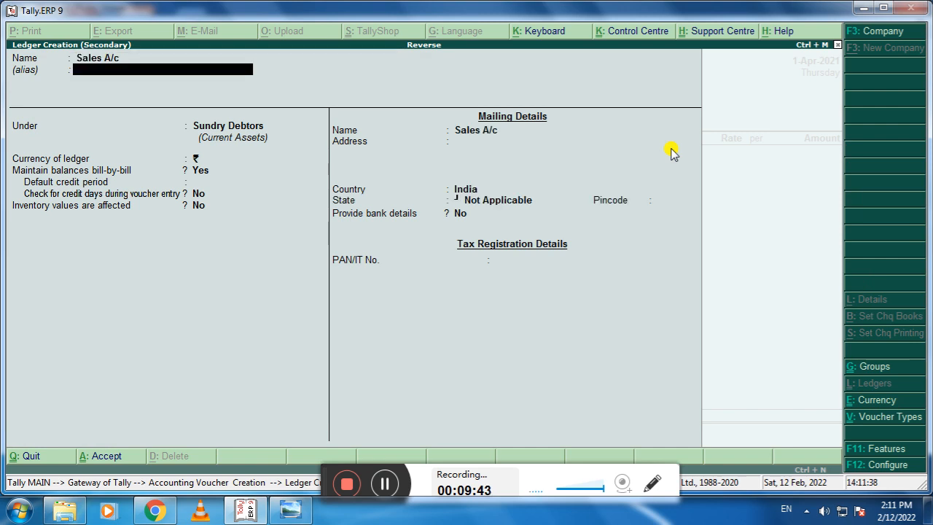
key(Return)
text(Sales Accounts)
key(Return)
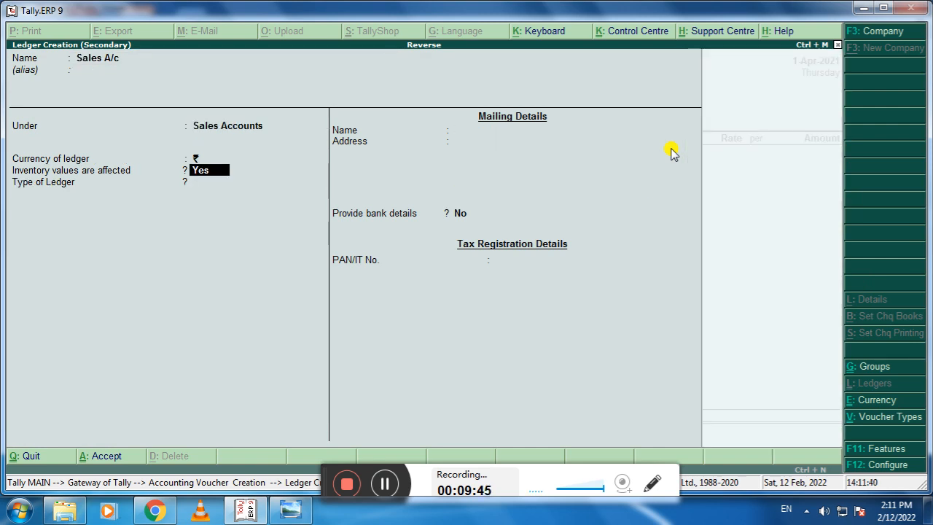
key(Return)
key(Return)
key(Return)
key(Return)
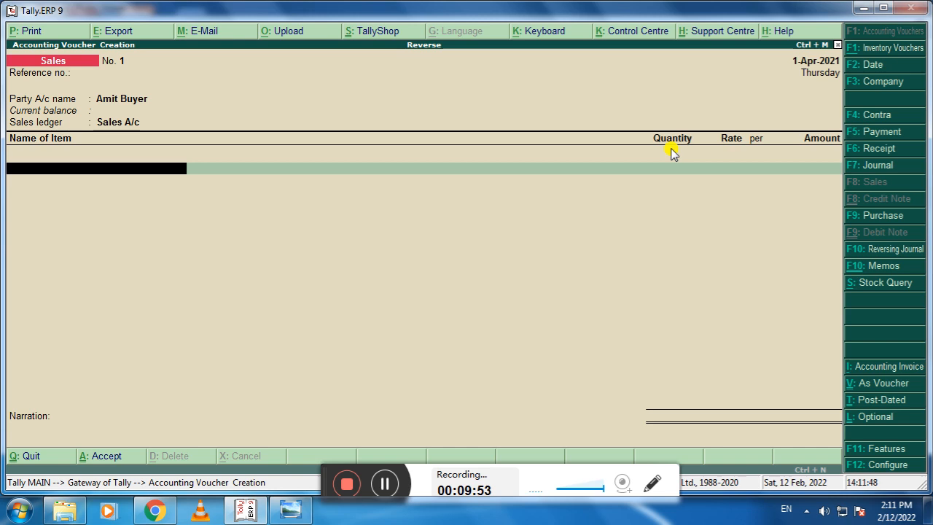
Step: Add Mouse to the sales voucher with a quantity of 250 pcs at a rate of 60
key(space)
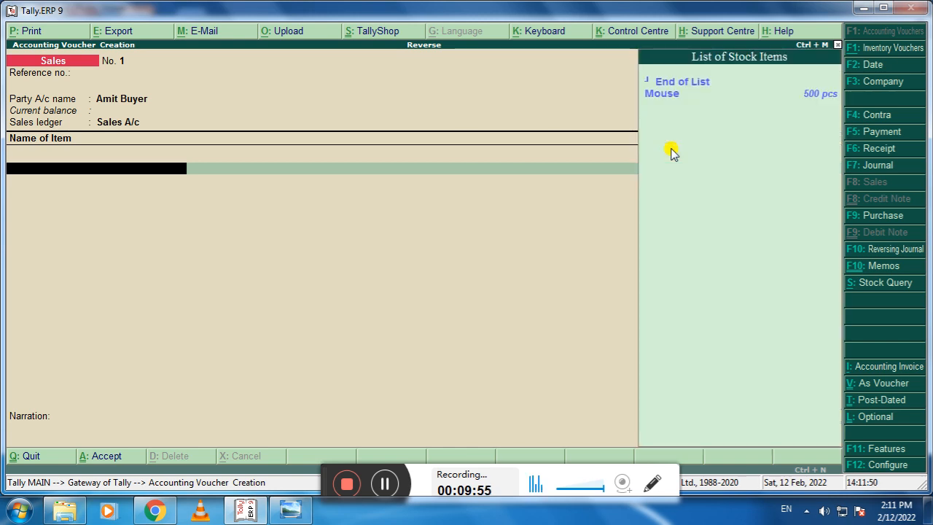
key(Down)
key(Return)
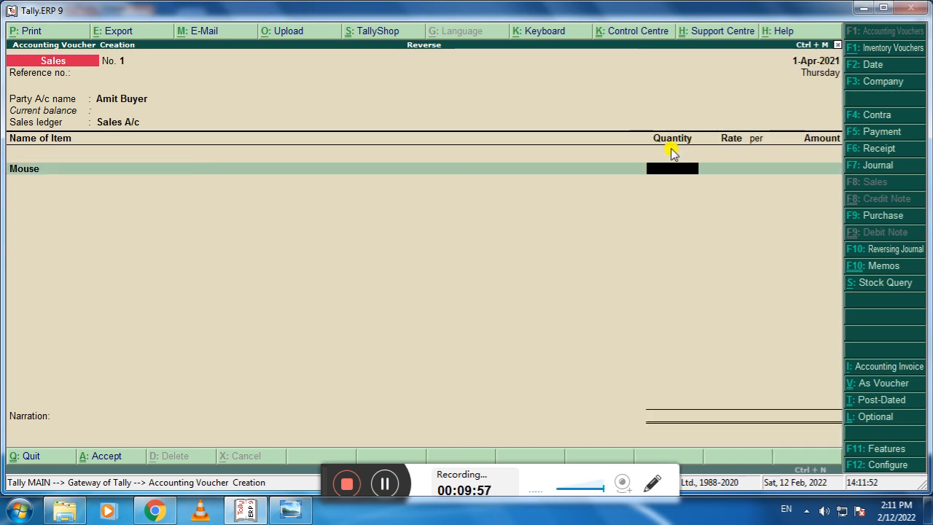
text(250)
key(Return)
text(60)
key(Return)
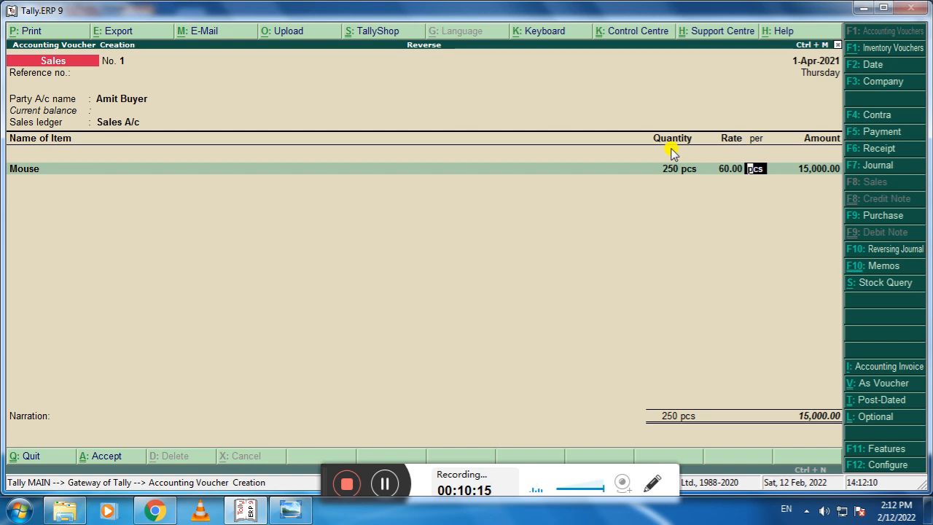
Step: Mark the sales voucher as Optional and confirm the Mouse item line
key(ctrl+l)
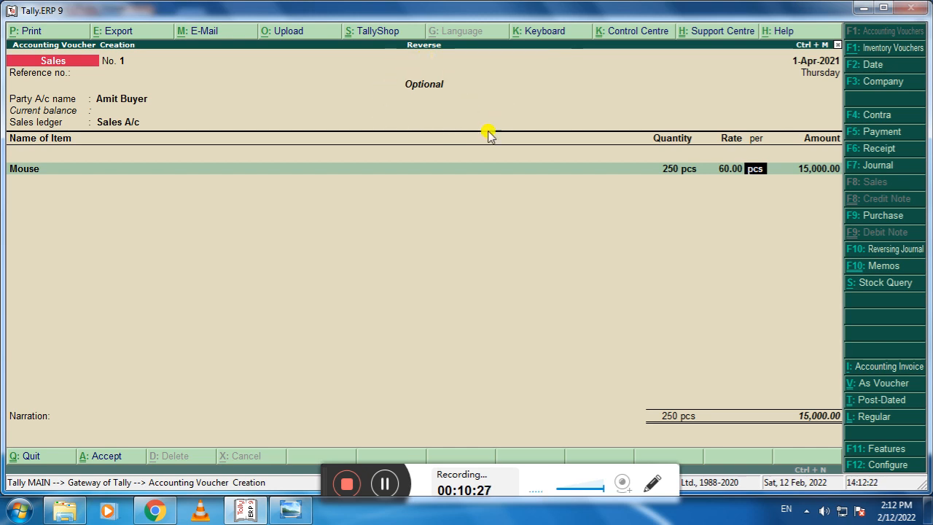
key(Return)
key(Return)
key(Return)
key(Return)
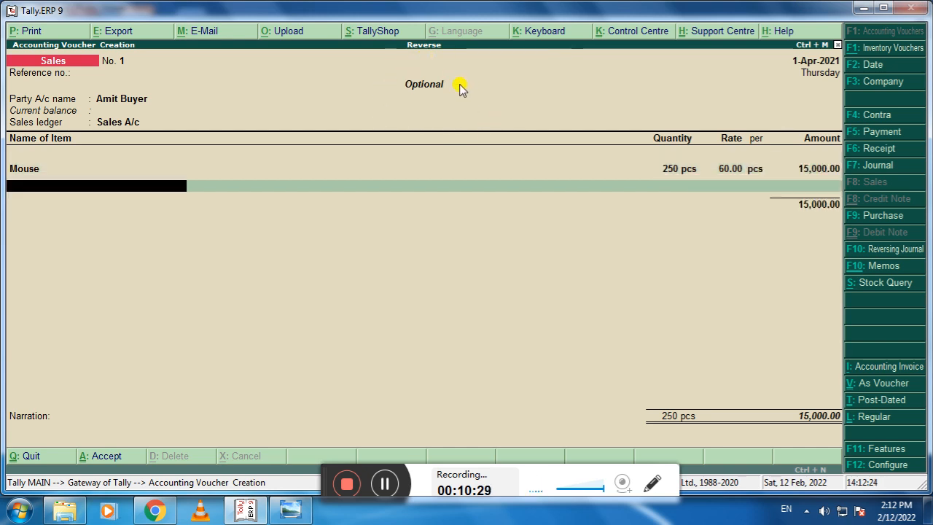
Step: Save the optional sales voucher and leave voucher entry
key(Return)
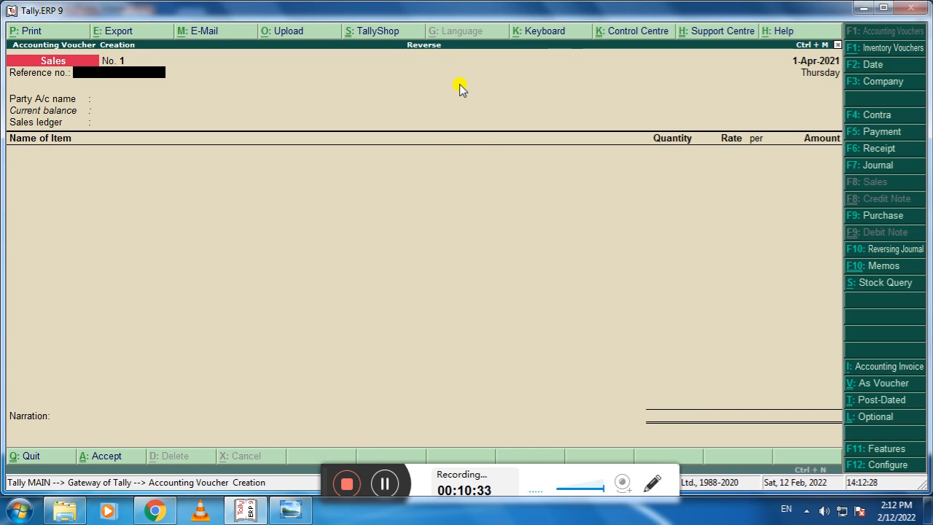
key(Escape)
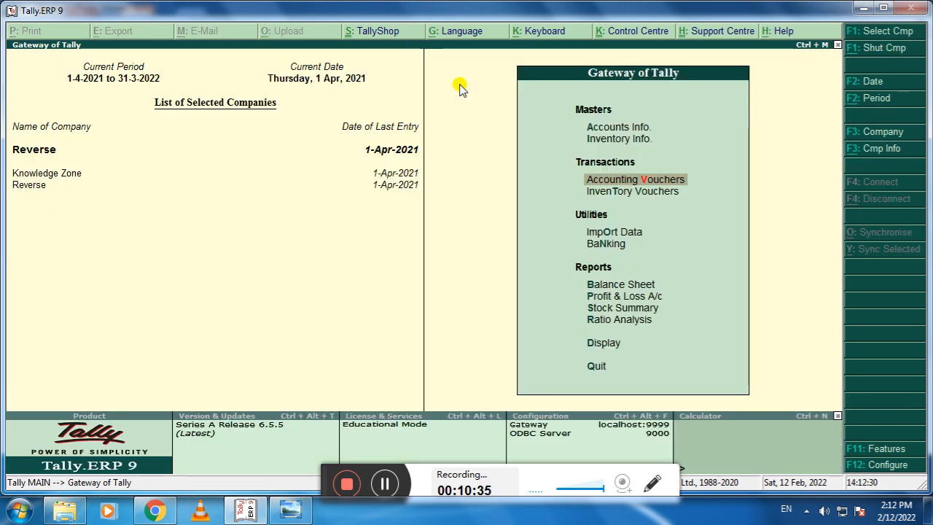
key(Down)
key(Down)
key(Down)
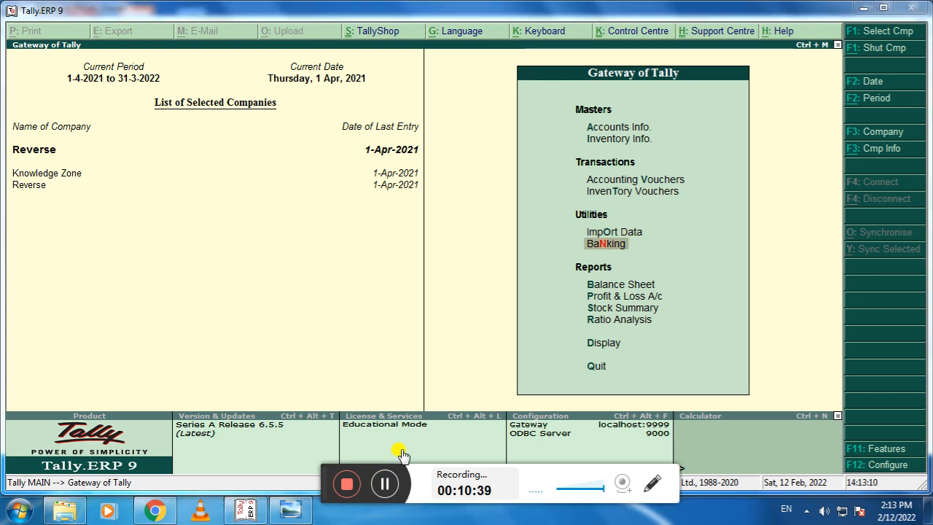
click(608, 312)
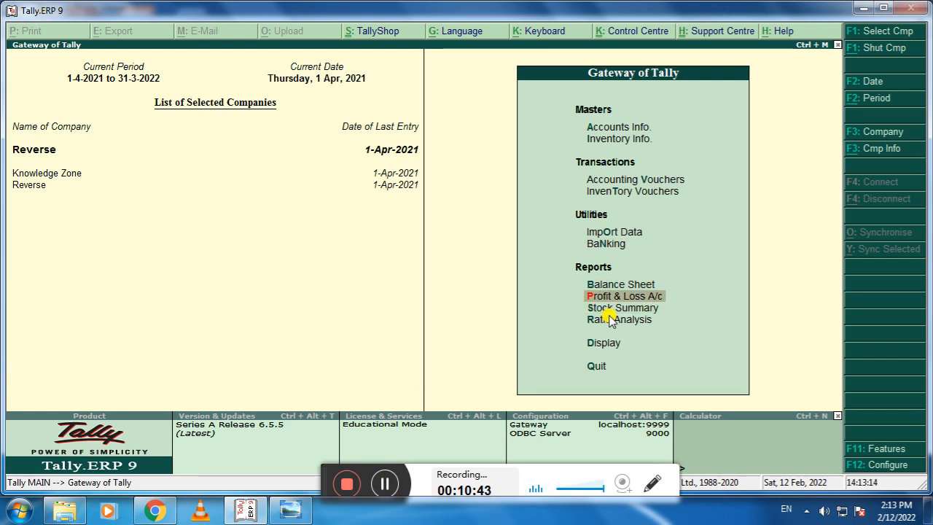
click(611, 321)
click(611, 321)
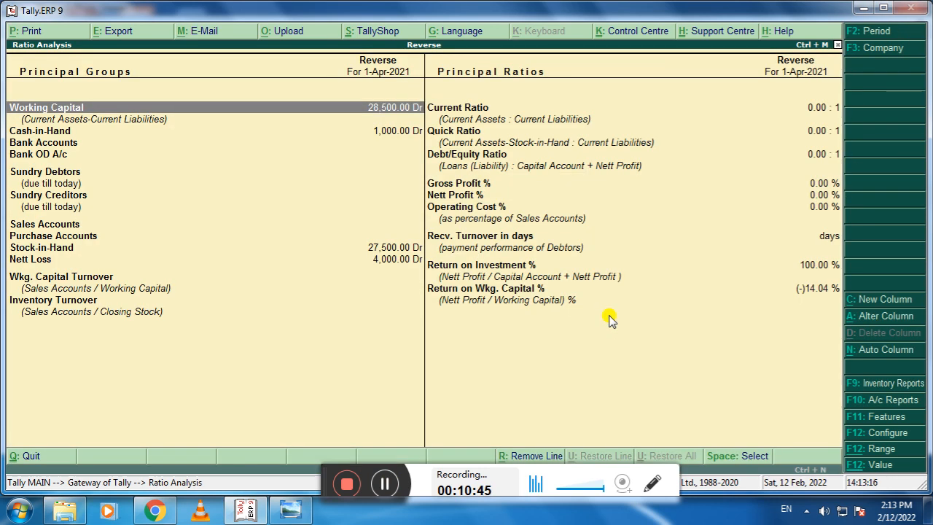
key(Escape)
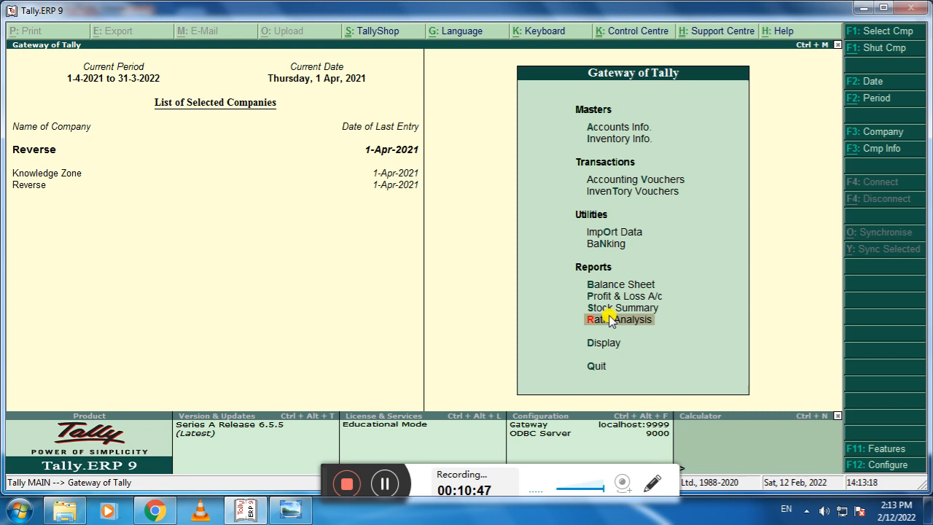
Step: Examine the stock of Mouse in the Stock Summary, down to its April stock vouchers, and close the report
key(Up)
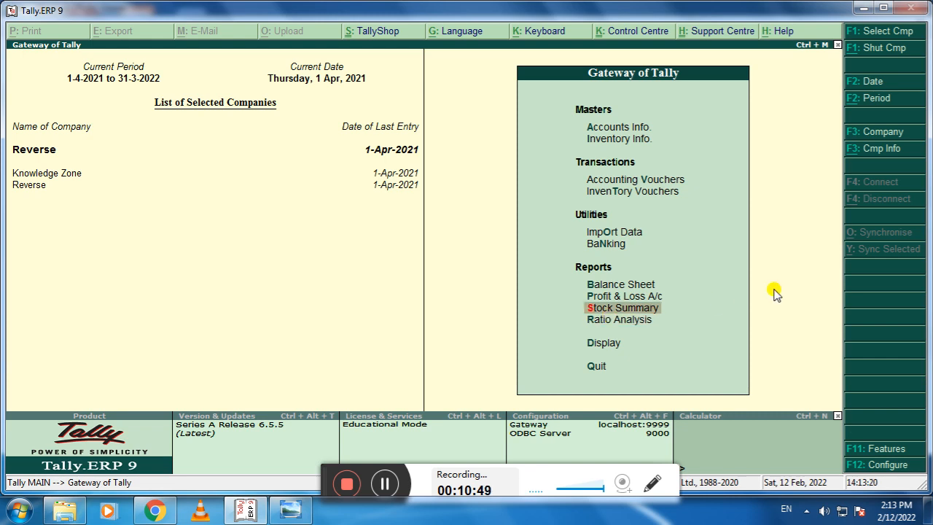
key(Return)
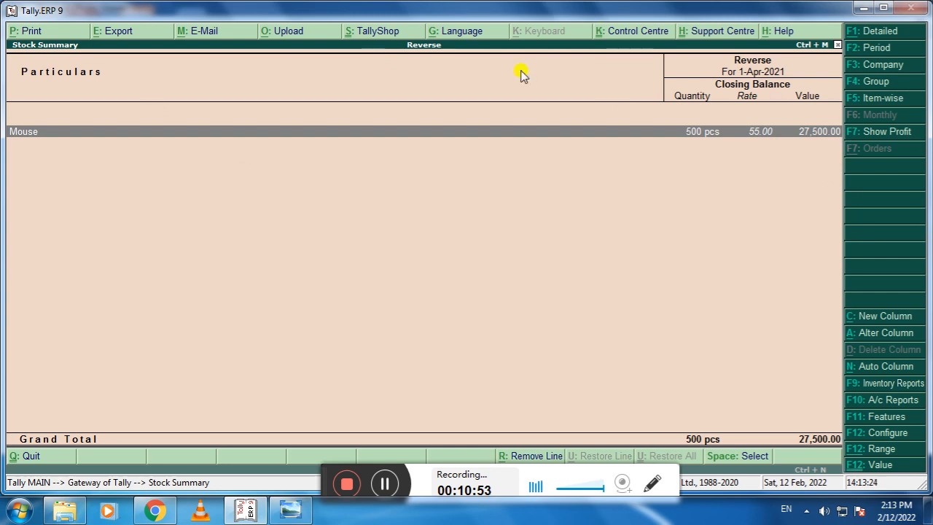
key(Return)
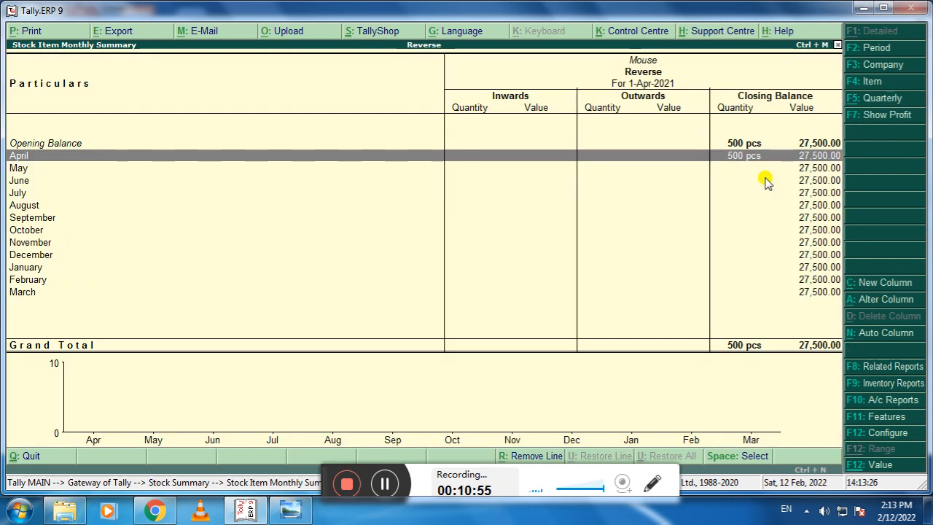
key(Return)
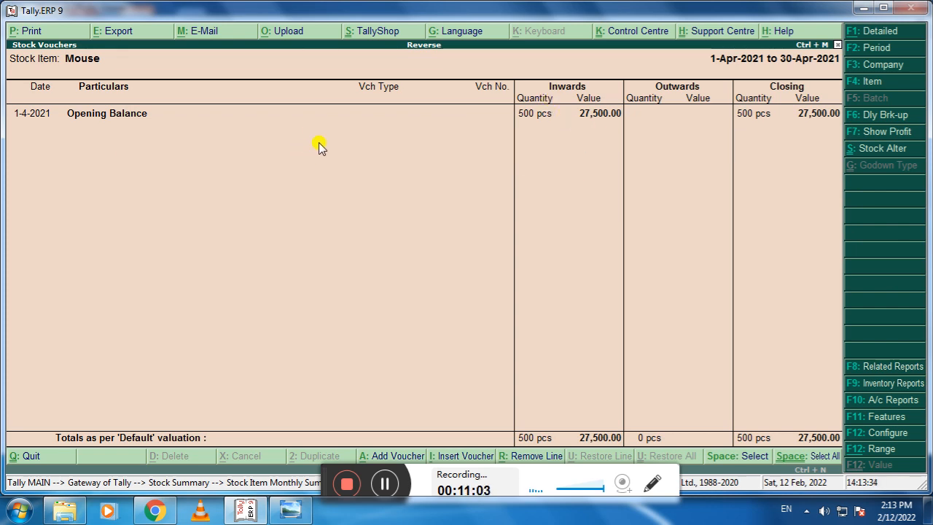
key(Escape)
key(Escape)
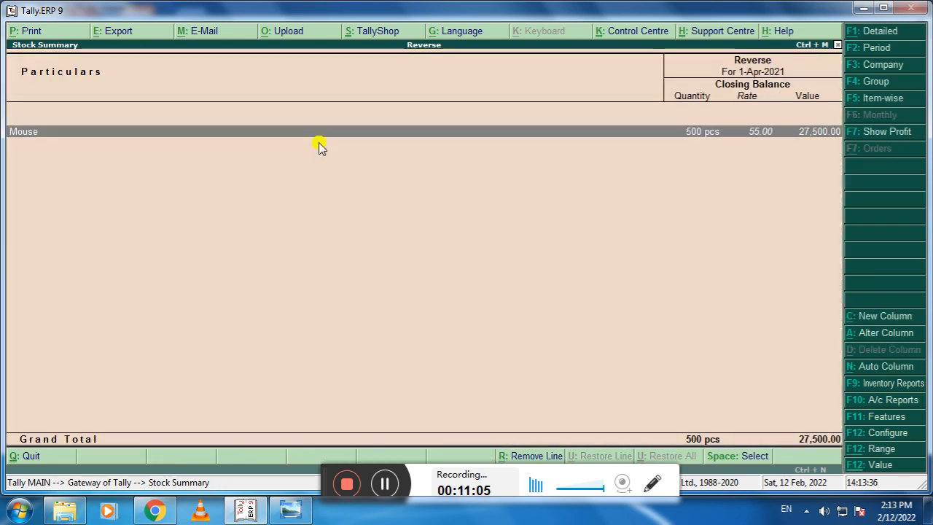
key(Escape)
key(Escape)
key(Escape)
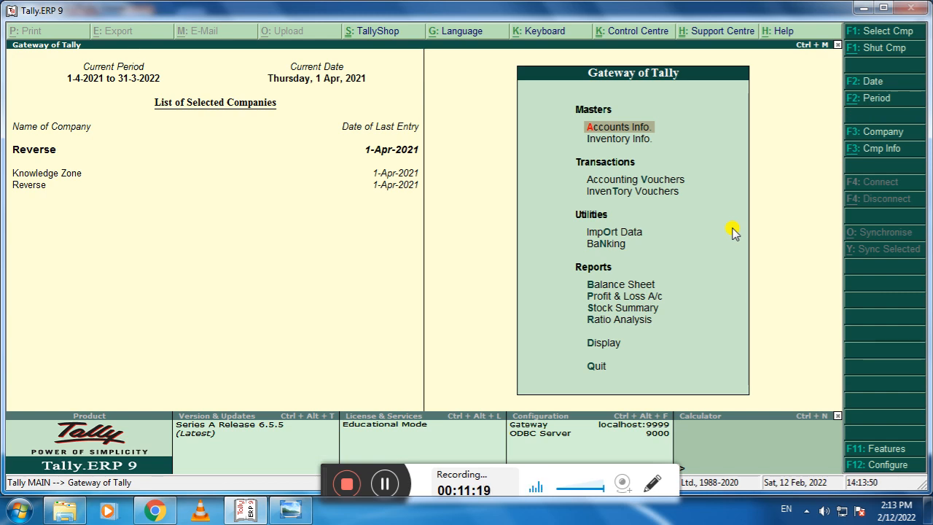
Step: Open the Exception Reports among the display reports and go to Optional Vouchers
key(Down)
key(Down)
key(Down)
key(Down)
key(Down)
key(Down)
key(Down)
key(Down)
key(Down)
key(Down)
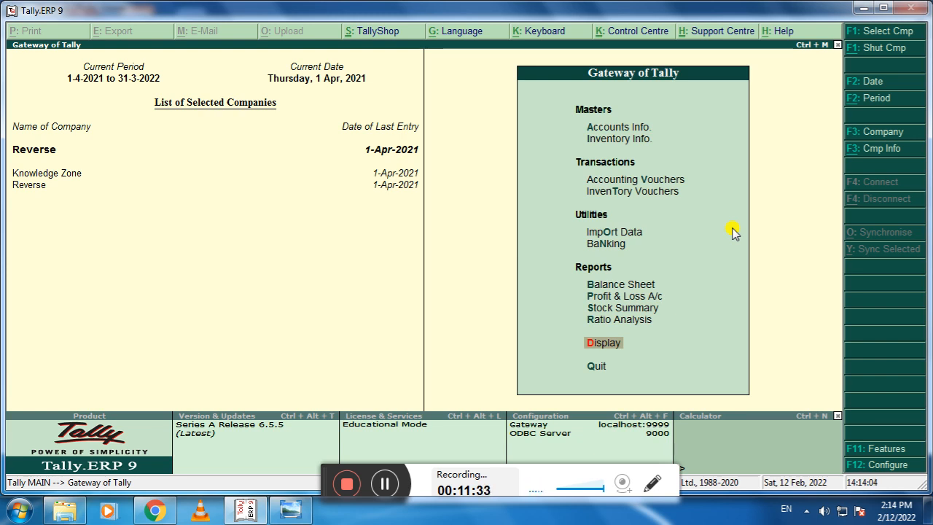
key(Return)
key(Down)
key(Down)
key(Down)
key(Down)
key(Down)
key(Down)
key(Down)
key(Down)
key(Down)
key(Return)
key(Down)
key(Down)
key(Down)
key(Down)
key(Down)
key(Down)
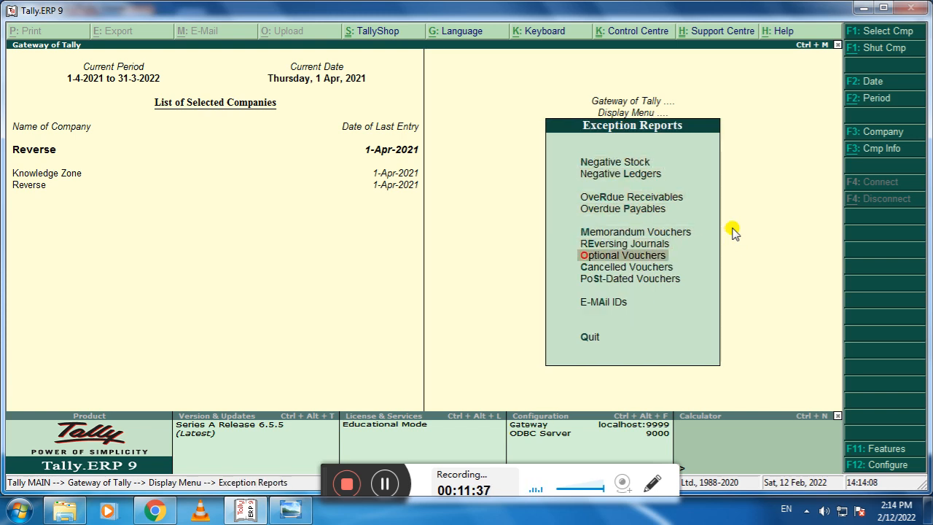
key(Down)
key(Return)
key(Escape)
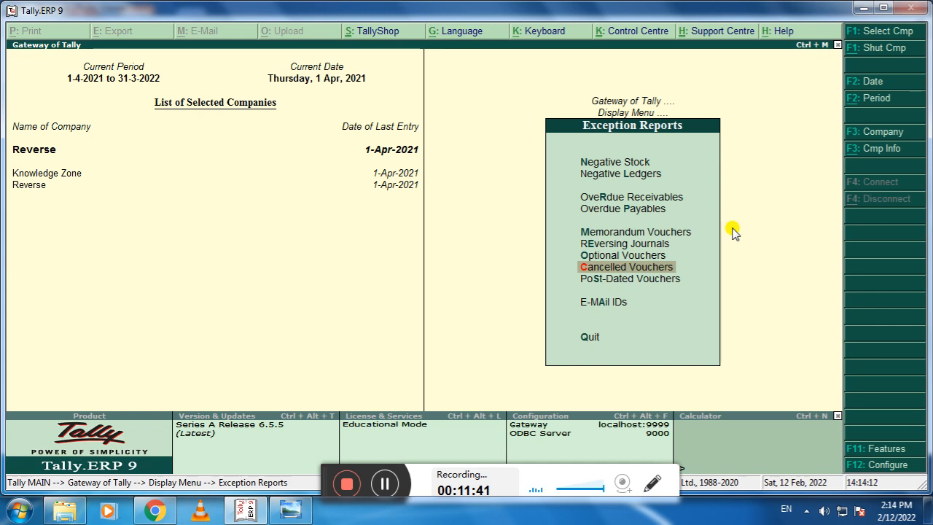
key(Up)
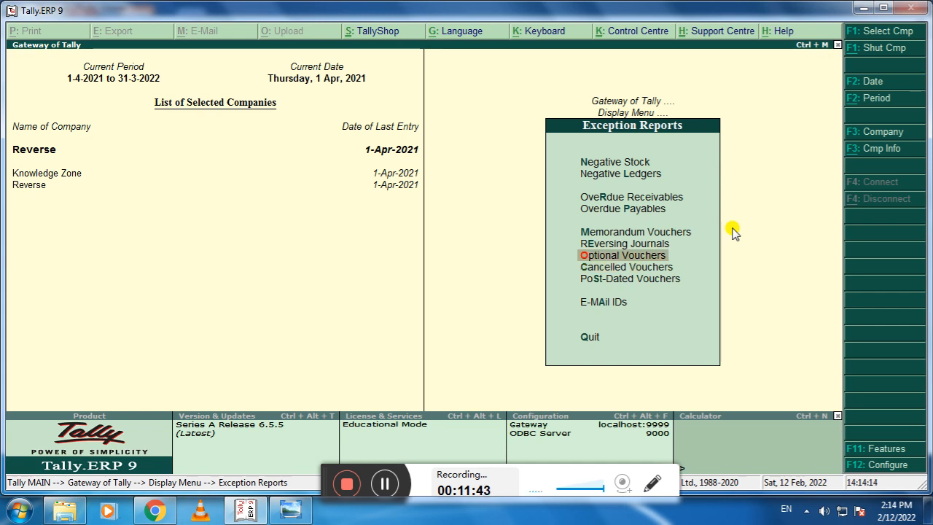
Step: Open the sales voucher from the list of optional vouchers for alteration and advance to the Mouse quantity
key(Return)
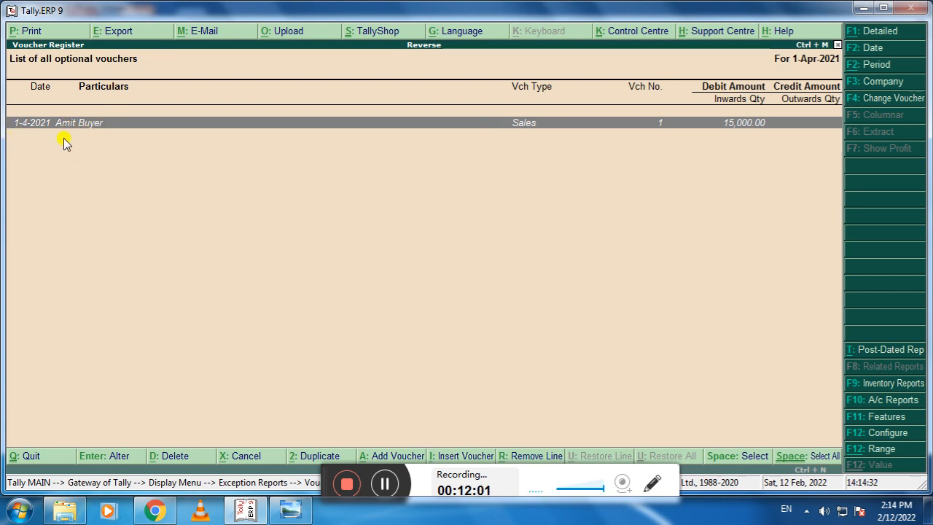
key(Return)
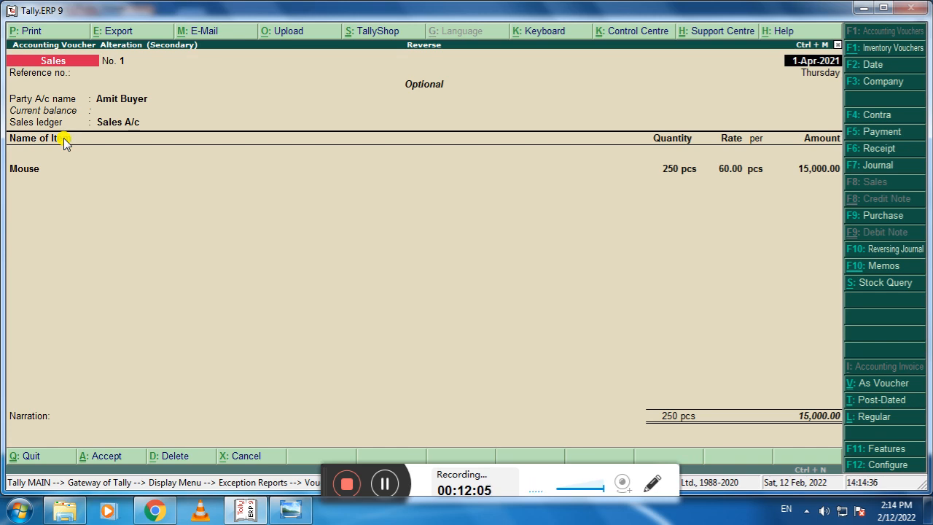
key(Return)
key(Return)
key(Return)
key(Return)
key(Return)
key(Return)
key(Return)
key(Return)
key(Return)
key(Return)
key(Return)
key(Return)
key(Return)
key(Return)
key(Return)
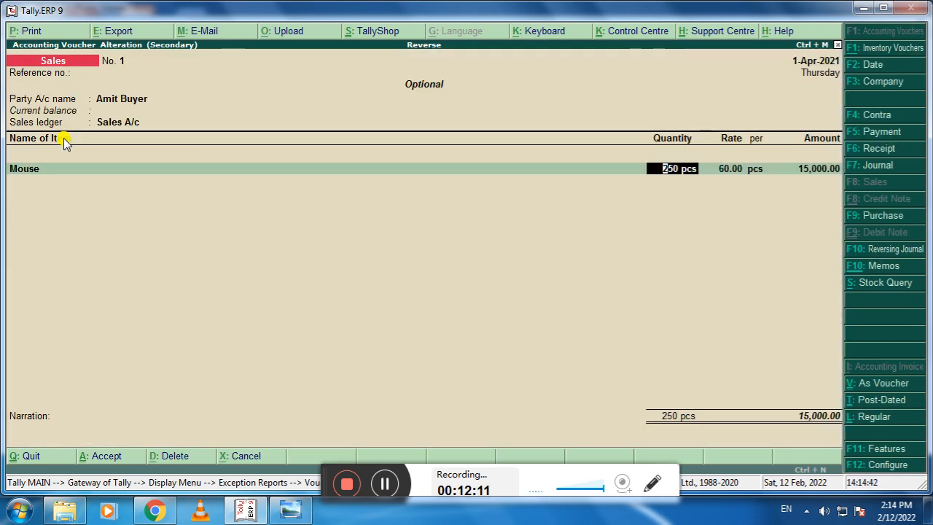
Step: Set the quantity of Mouse in the sales voucher to 400 pcs, keeping the existing rate
text(500)
key(BackSpace)
key(BackSpace)
key(BackSpace)
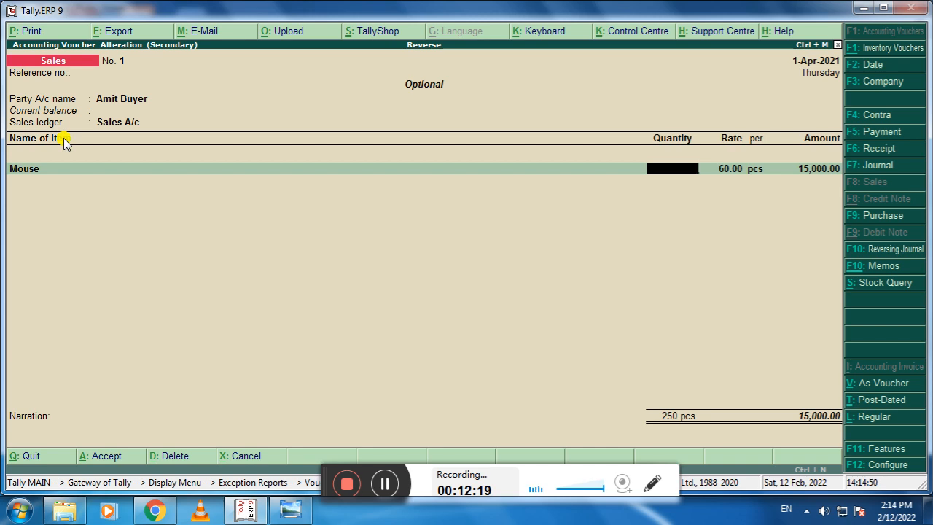
text(400)
key(Return)
key(Return)
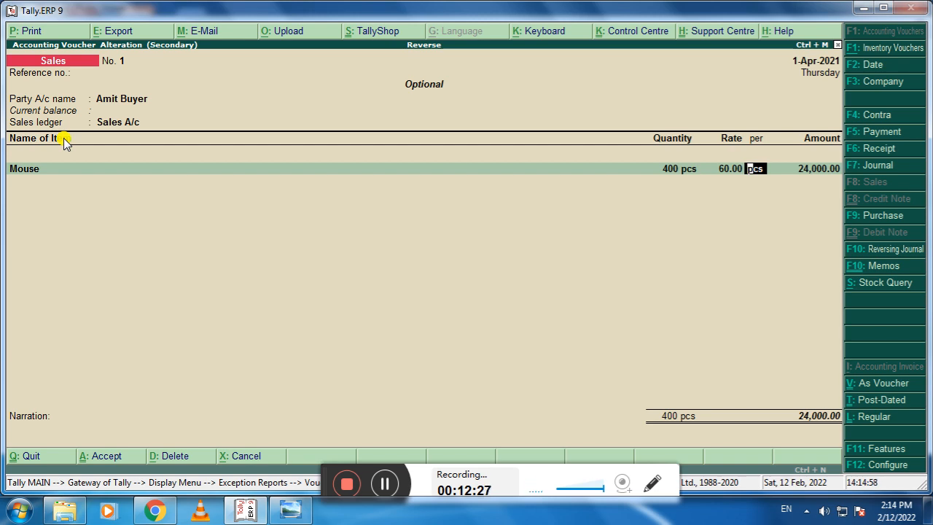
Step: Convert the optional sales voucher into a regular one and save it
key(ctrl+l)
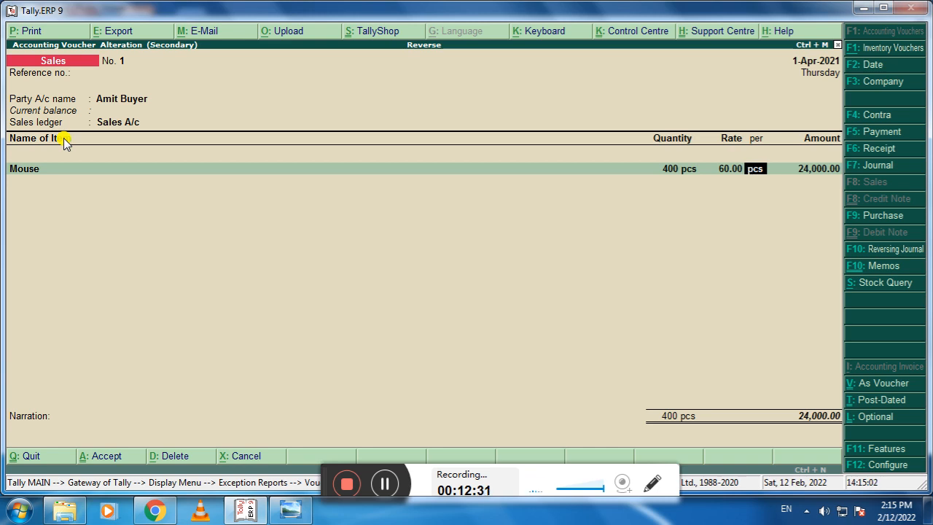
key(Return)
key(Return)
key(Return)
key(Return)
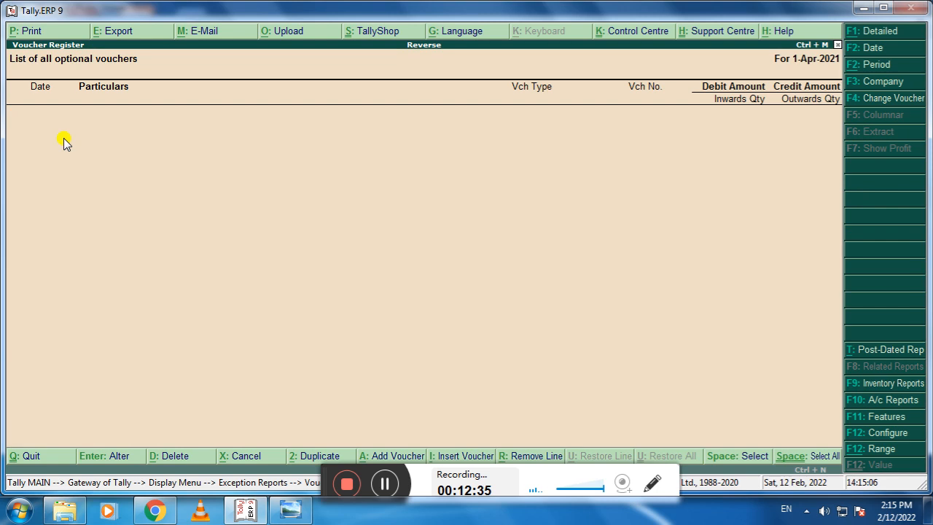
Step: Check the effect of the regular sale on Mouse in the Stock Summary, including its monthly summary and April stock vouchers
key(Escape)
key(Escape)
key(Escape)
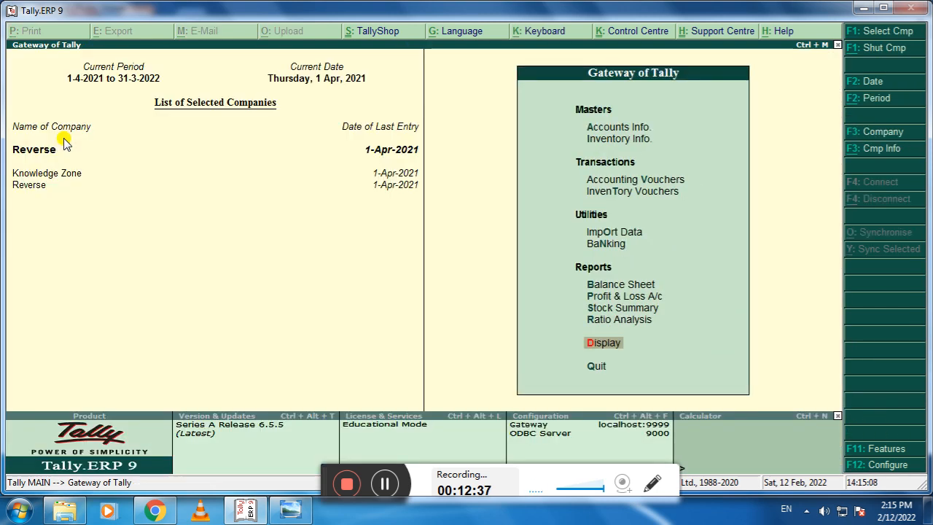
key(Up)
key(Up)
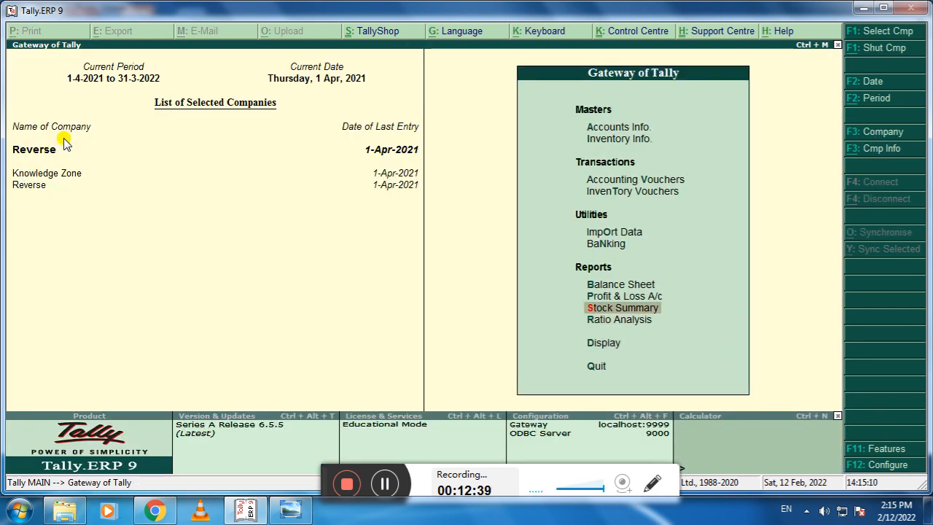
key(Return)
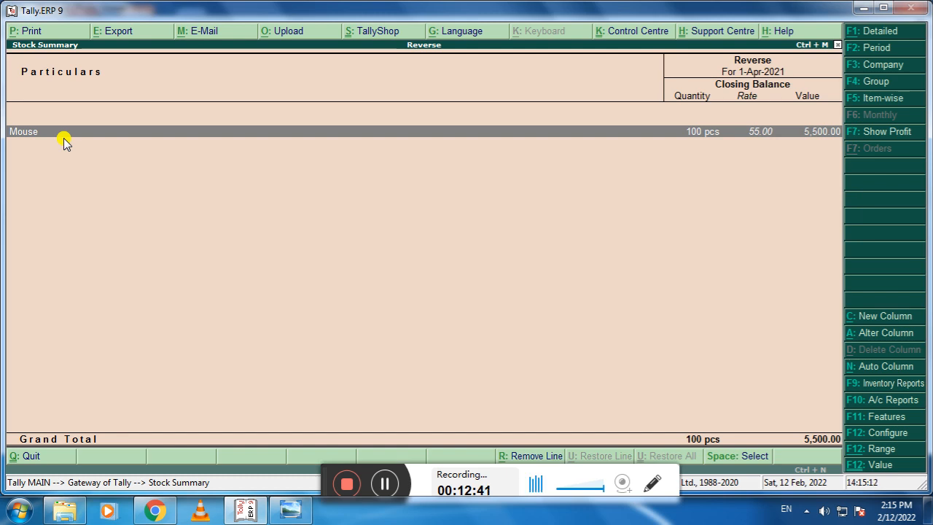
click(777, 131)
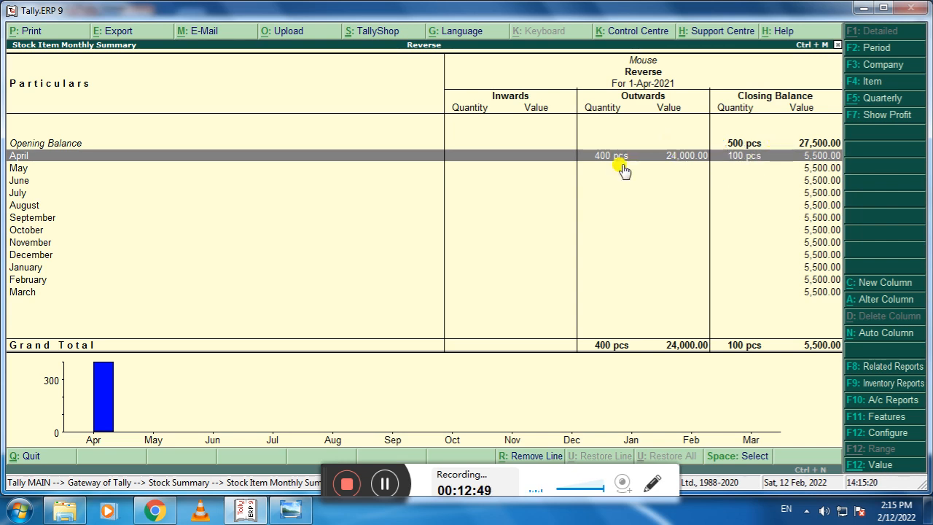
double_click(734, 160)
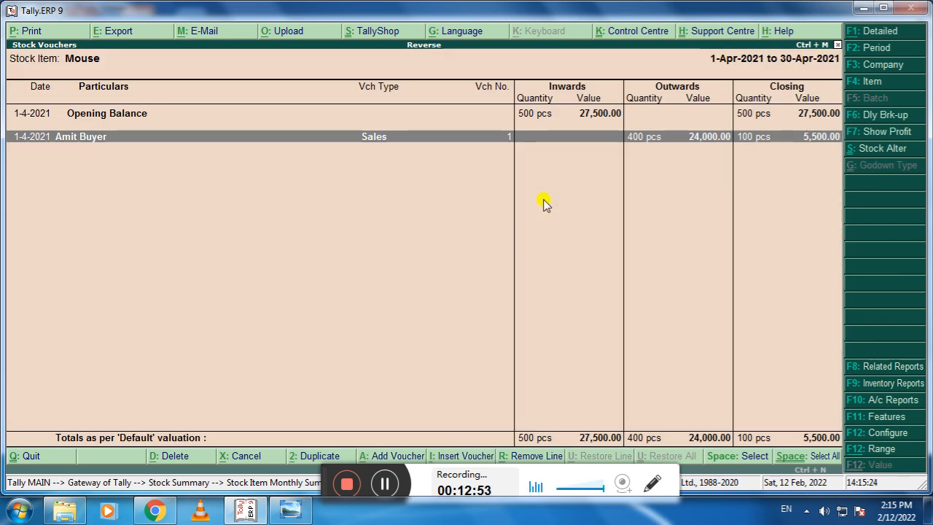
key(Escape)
key(Escape)
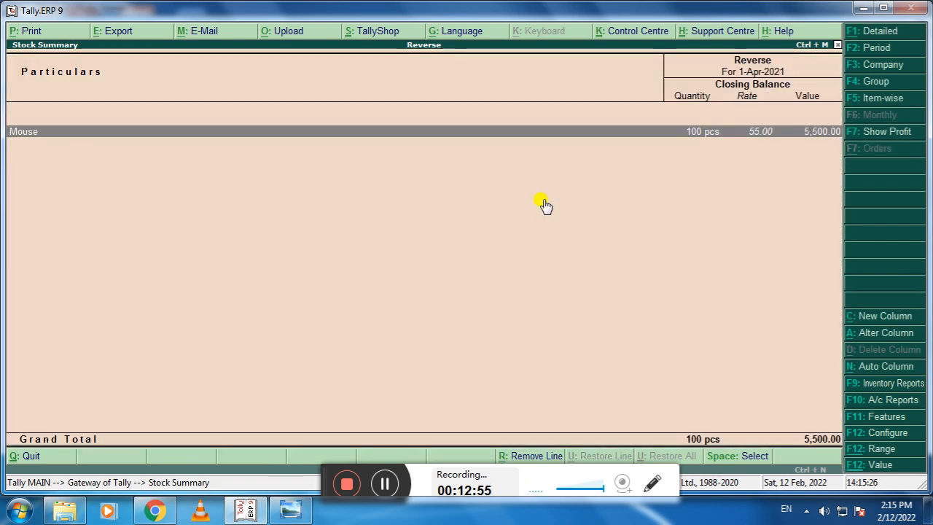
key(Escape)
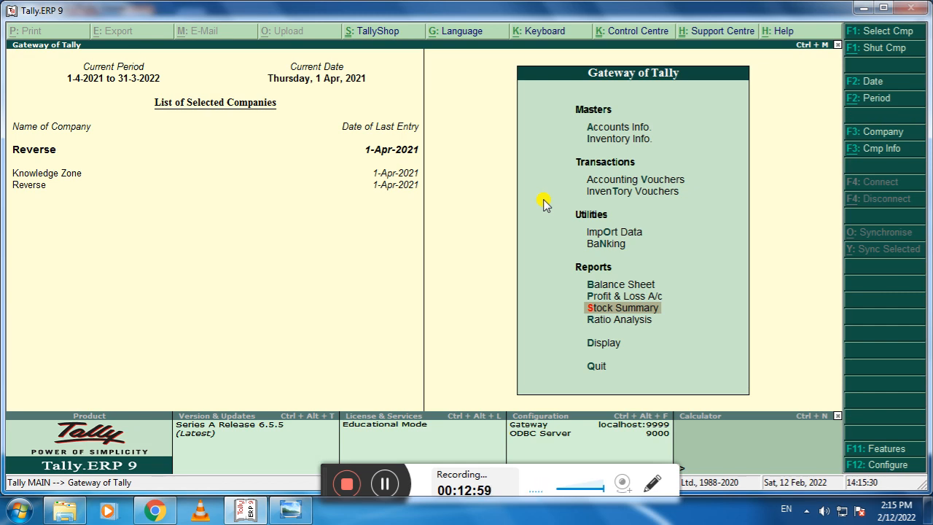
Step: Start a receipt voucher in Accounting Vouchers and credit the buyer's ledger with 24000
key(Up)
key(Up)
key(Up)
key(Up)
key(Up)
key(Up)
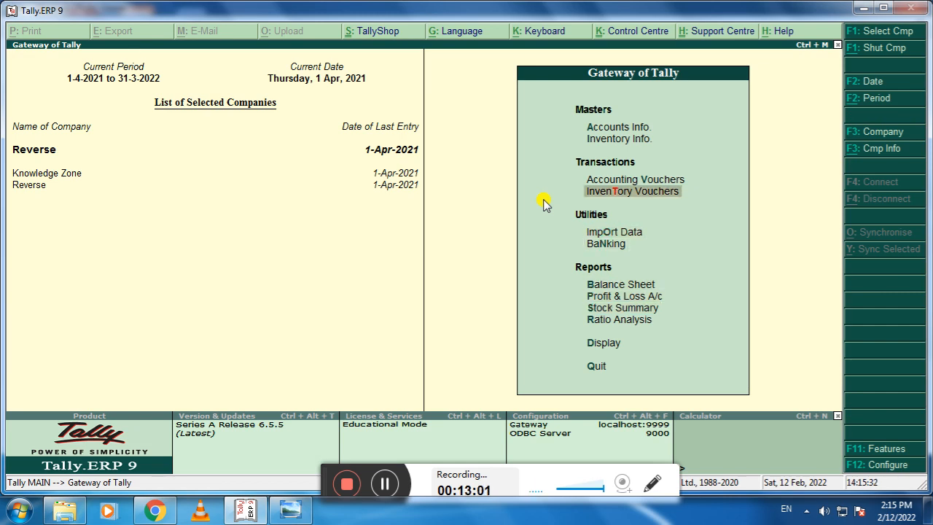
key(Return)
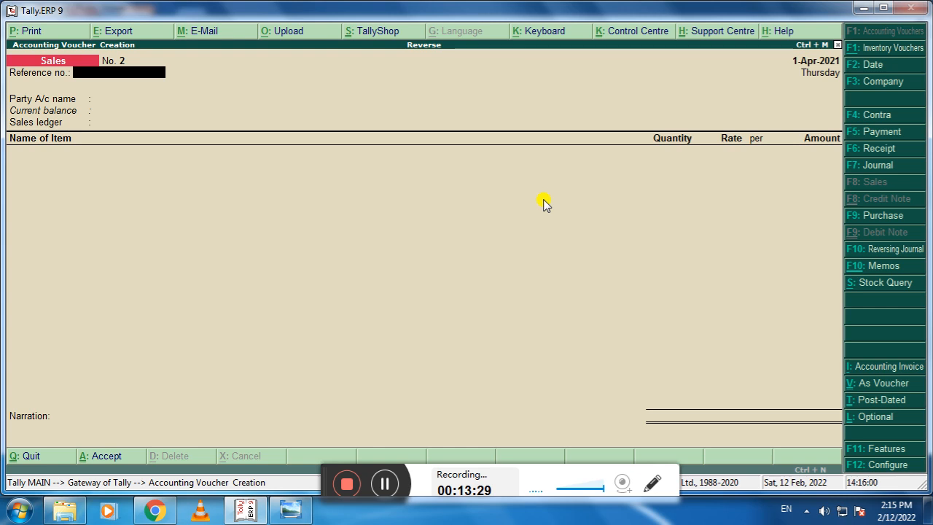
key(F6)
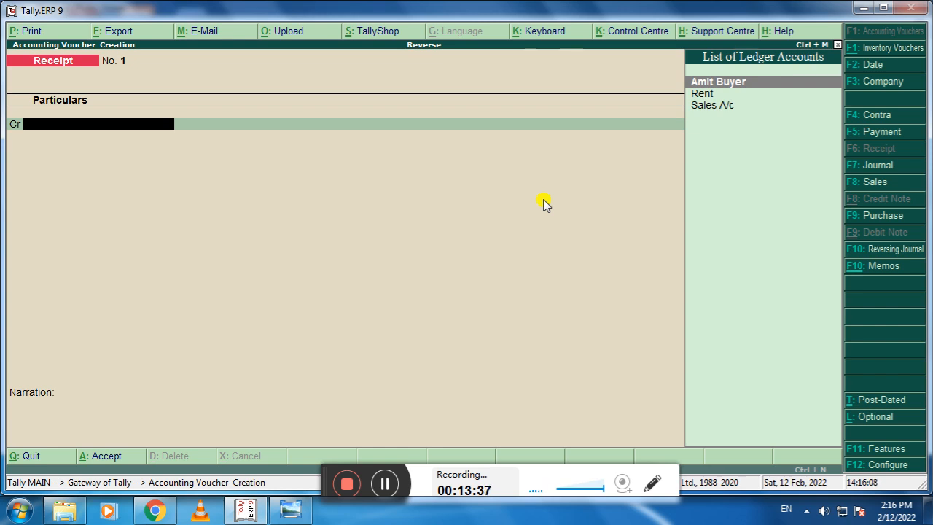
key(Return)
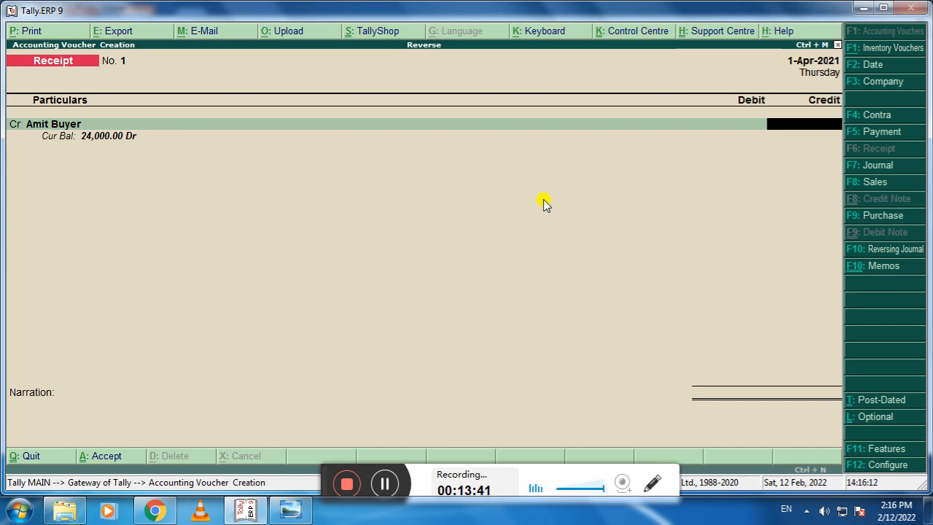
text(24000)
key(Return)
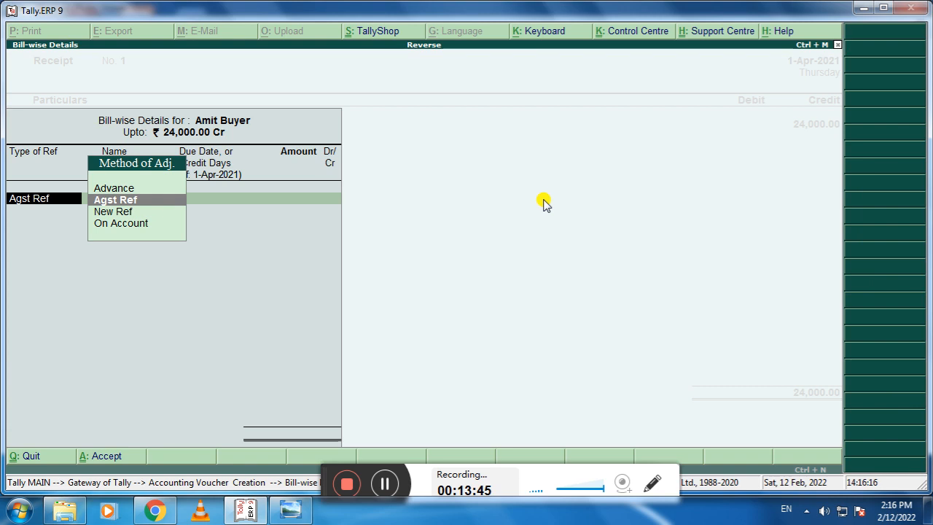
Step: Allocate the buyer's 24000 credit in the receipt voucher as Agst Ref to bill 1
key(Return)
key(Return)
key(Return)
key(Return)
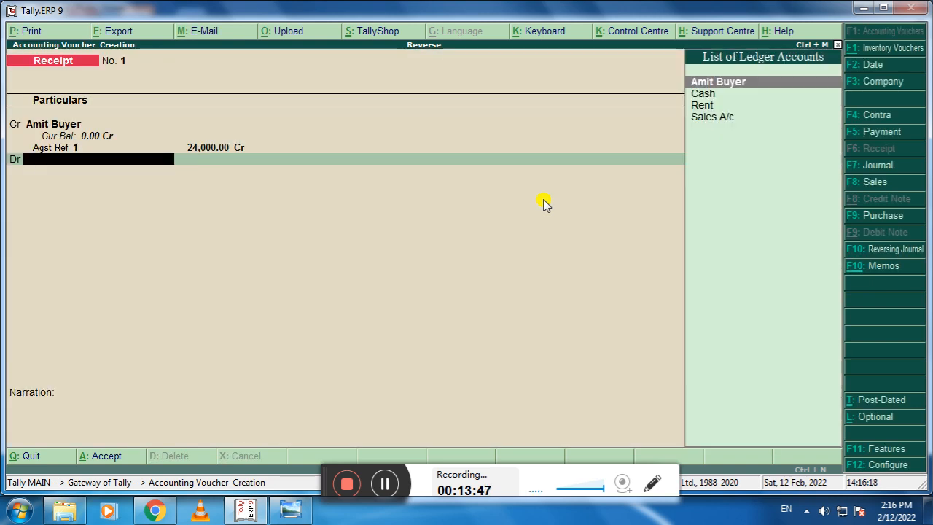
Step: Debit Cash with 24000, save the receipt voucher, and review the saved entry before returning to the Gateway
key(Down)
key(Return)
key(Return)
key(Return)
key(Return)
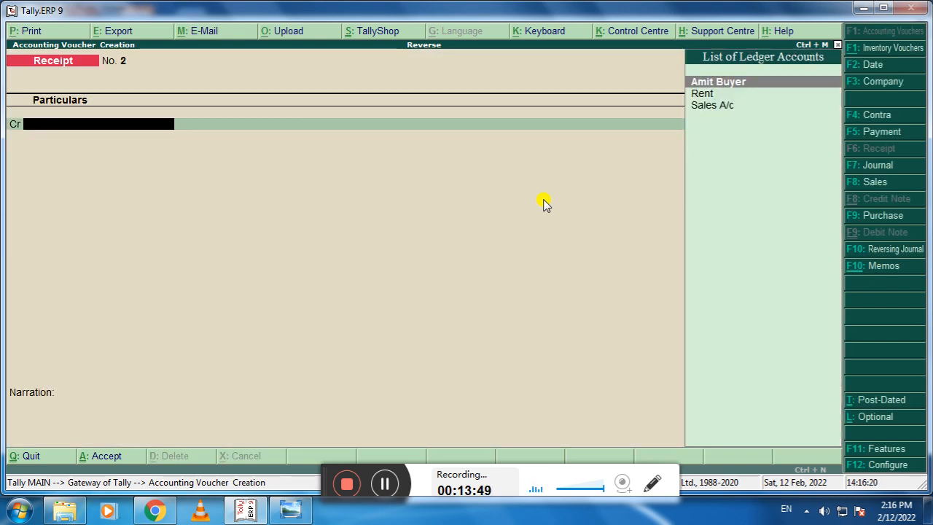
key(Page_Up)
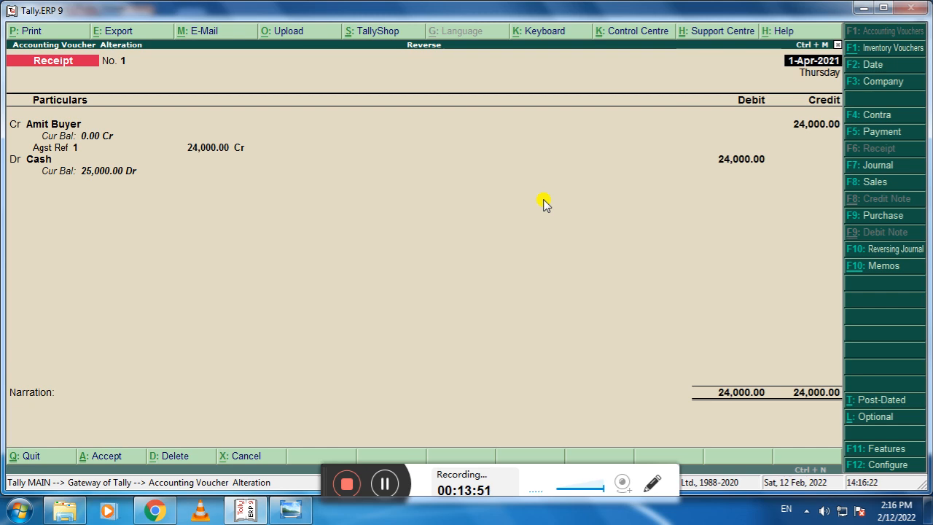
key(Escape)
key(Return)
key(Escape)
key(Return)
Step: Check the effect of the receipt in the detailed Balance Sheet
key(Down)
key(Down)
key(Down)
key(Down)
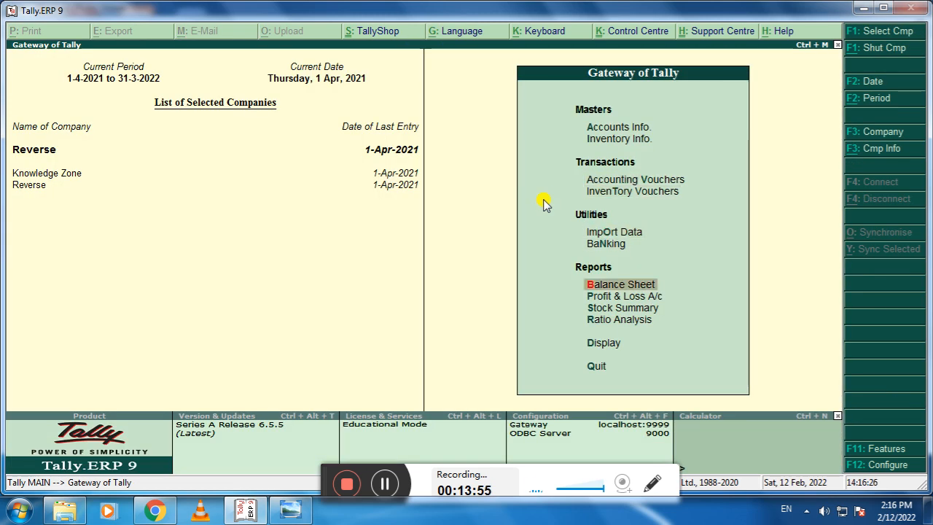
key(Return)
key(alt+F1)
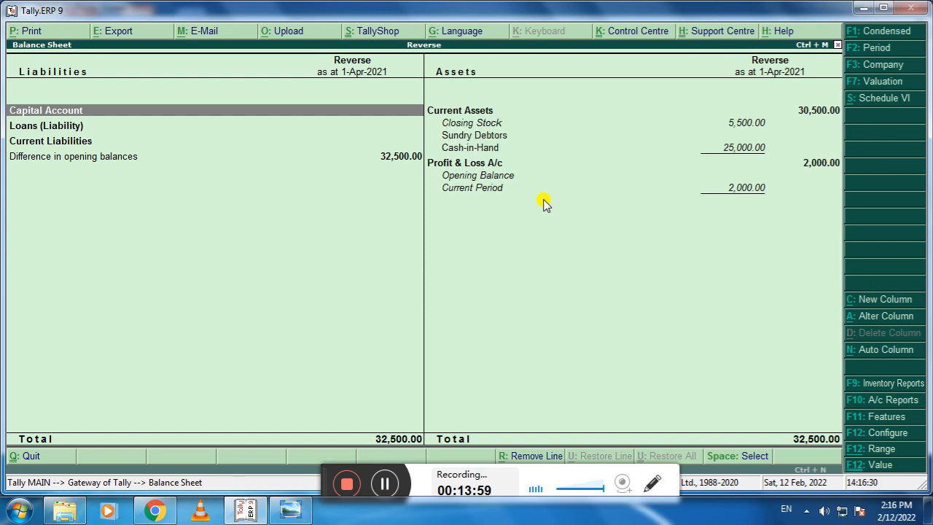
key(Escape)
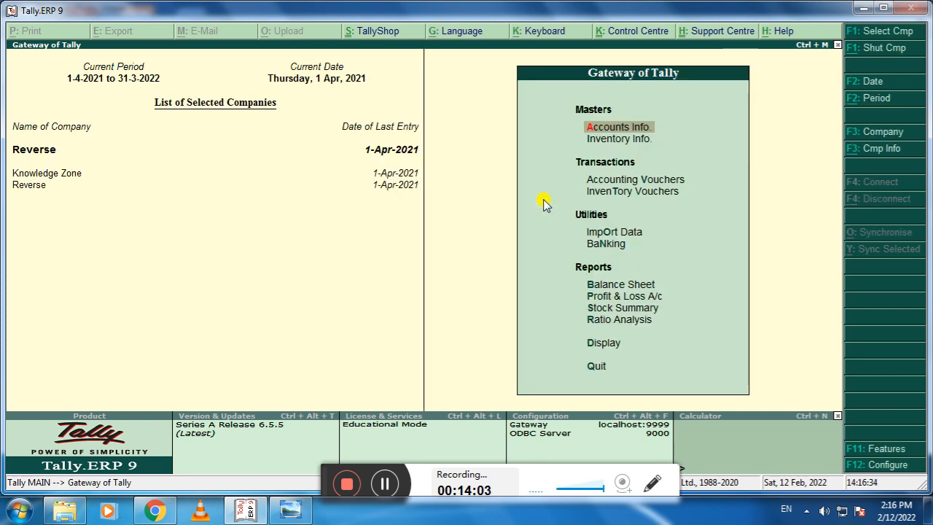
Step: Review the option for reversing journals and optional vouchers in the company's Accounting Features, leaving without changes
key(F11)
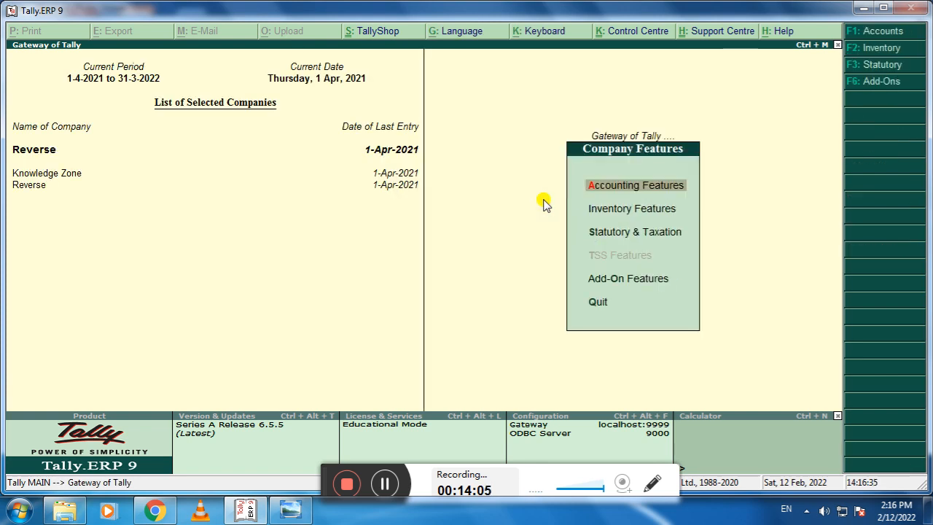
key(Return)
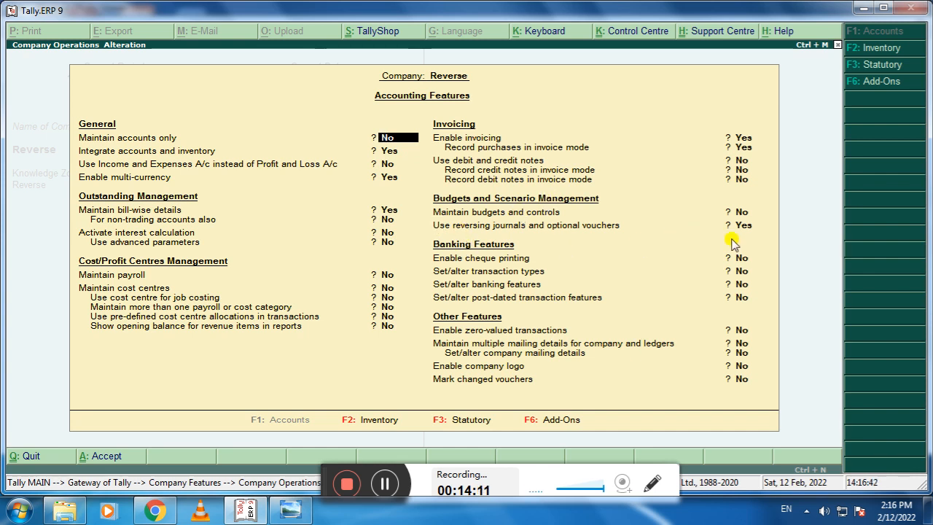
key(Escape)
key(y)
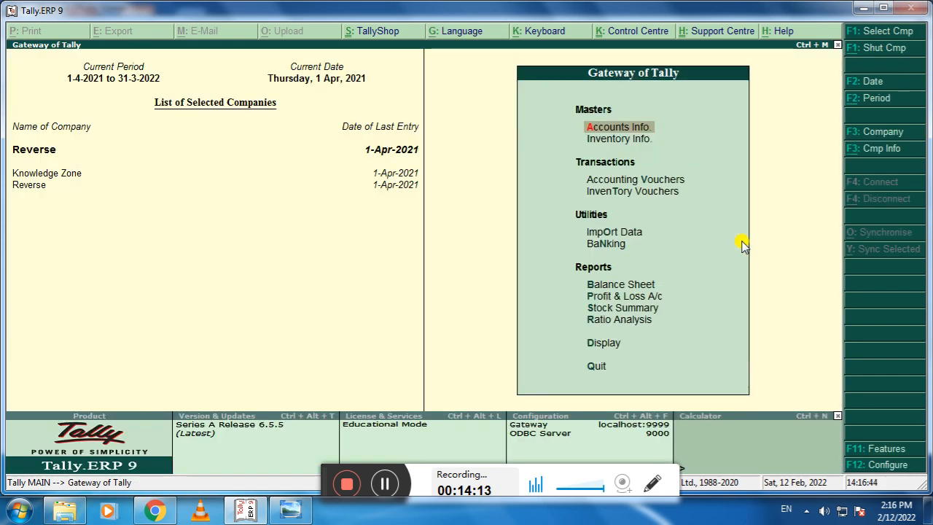